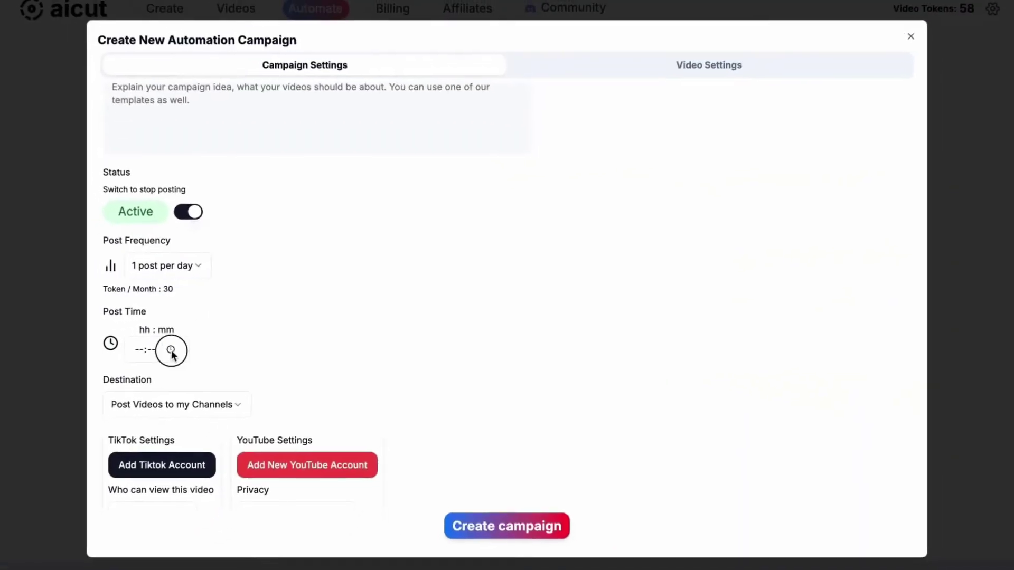
Step: Review the posting time, platforms, video language, aspect ratio and style options
{"action": "left_click", "coordinate": [182, 347]}
{"action": "left_click", "coordinate": [240, 359]}
{"action": "scroll", "coordinate": [239, 358], "scroll_direction": "down", "scroll_amount": 2}
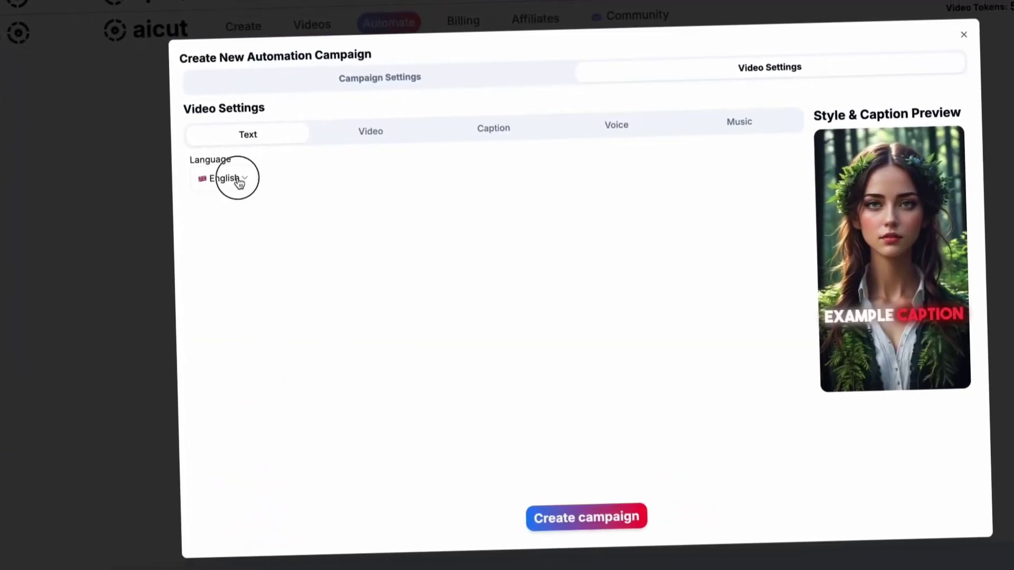
{"action": "left_click", "coordinate": [228, 177]}
{"action": "left_click", "coordinate": [351, 129]}
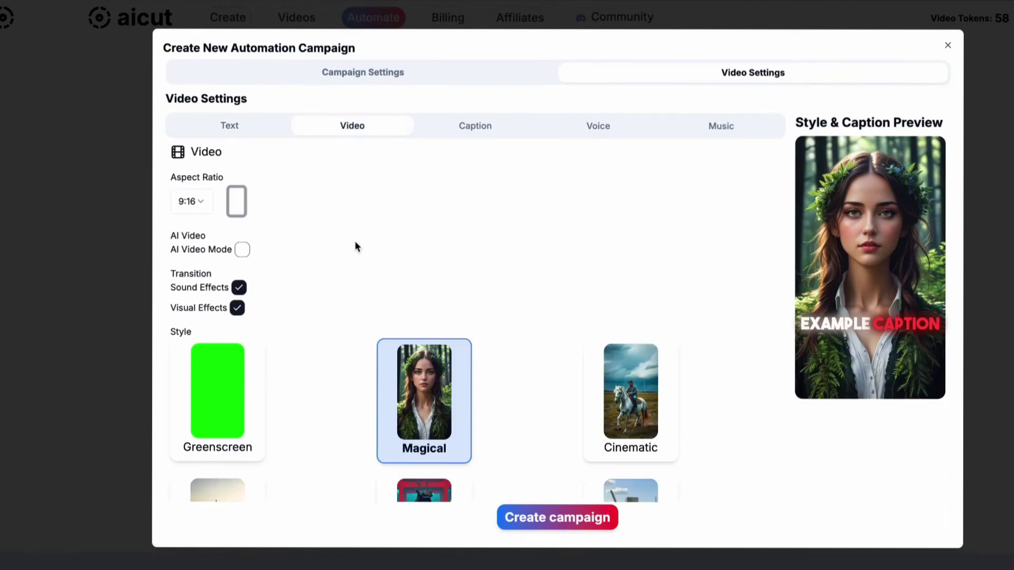
{"action": "scroll", "coordinate": [347, 315], "scroll_direction": "down", "scroll_amount": 3}
{"action": "scroll", "coordinate": [350, 317], "scroll_direction": "up", "scroll_amount": 3}
{"action": "scroll", "coordinate": [353, 315], "scroll_direction": "up", "scroll_amount": 2}
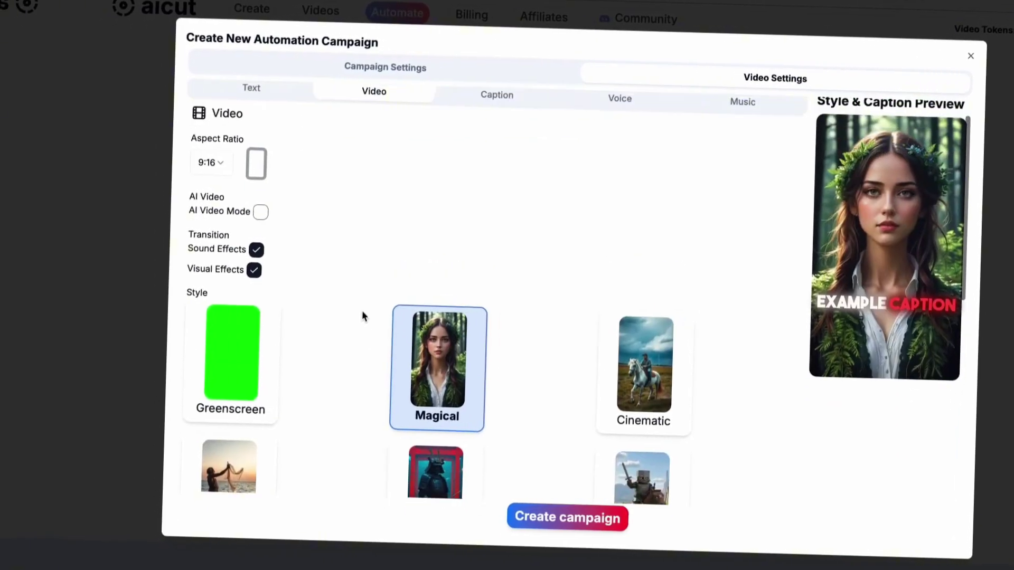
Step: Enter the prompt about an interesting historical fact with a compelling narrative, then show the video styles
{"action": "left_click", "coordinate": [564, 136]}
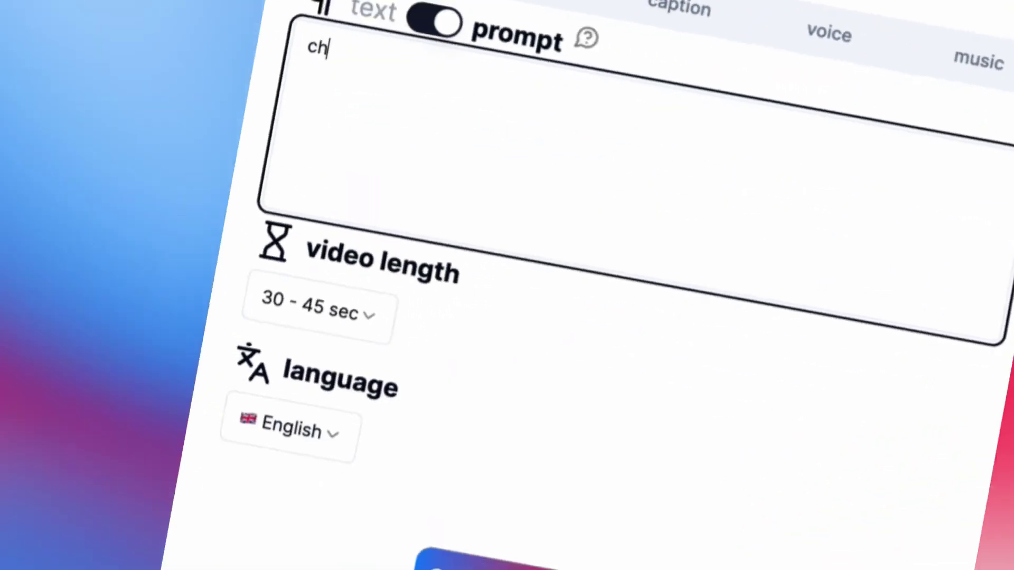
{"action": "type", "text": "oose an i"}
{"action": "type", "text": "nteres"}
{"action": "type", "text": "ting his"}
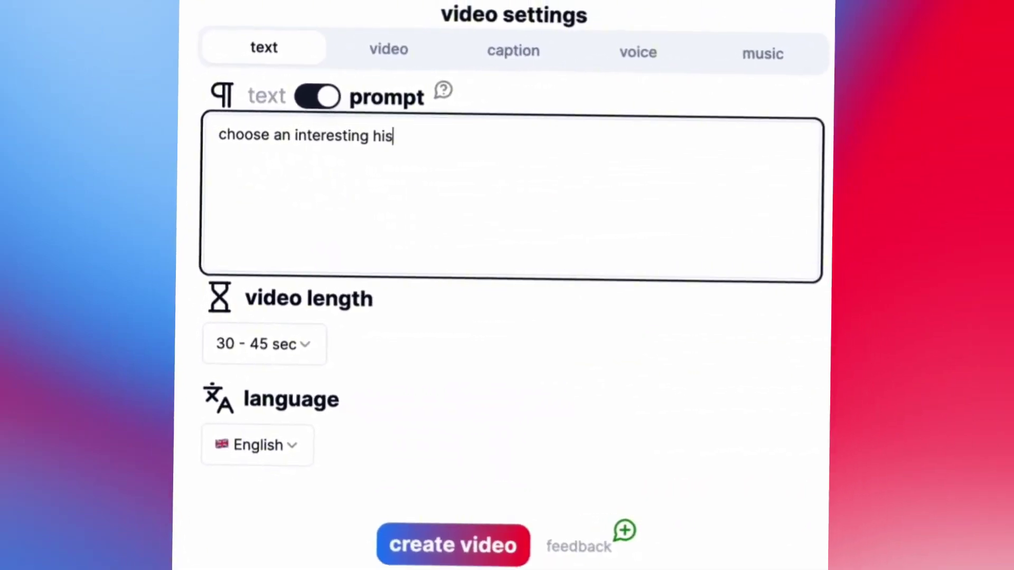
{"action": "type", "text": "torical fact and build a"}
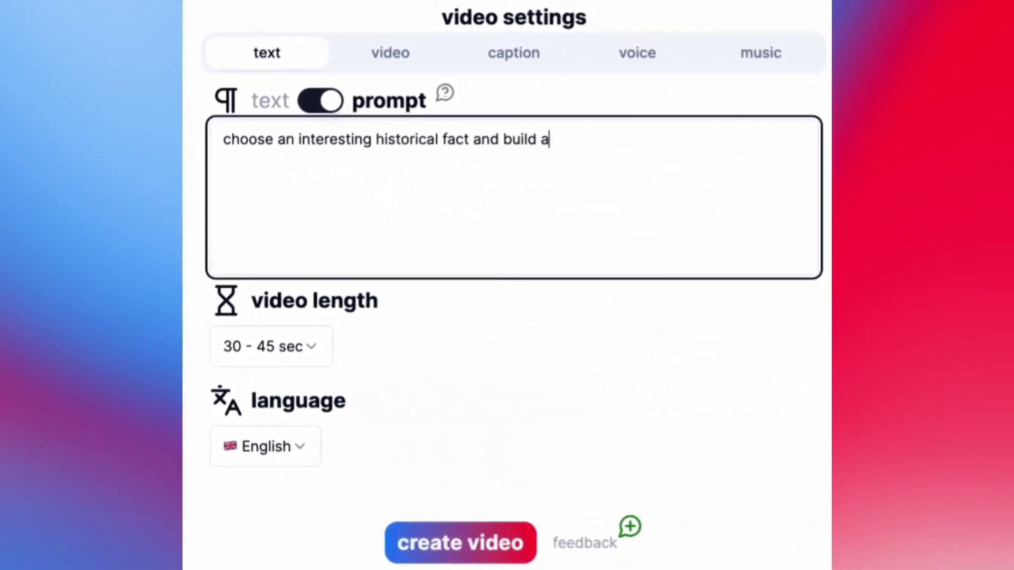
{"action": "type", "text": " comp"}
{"action": "type", "text": "elling "}
{"action": "type", "text": "narrative ar"}
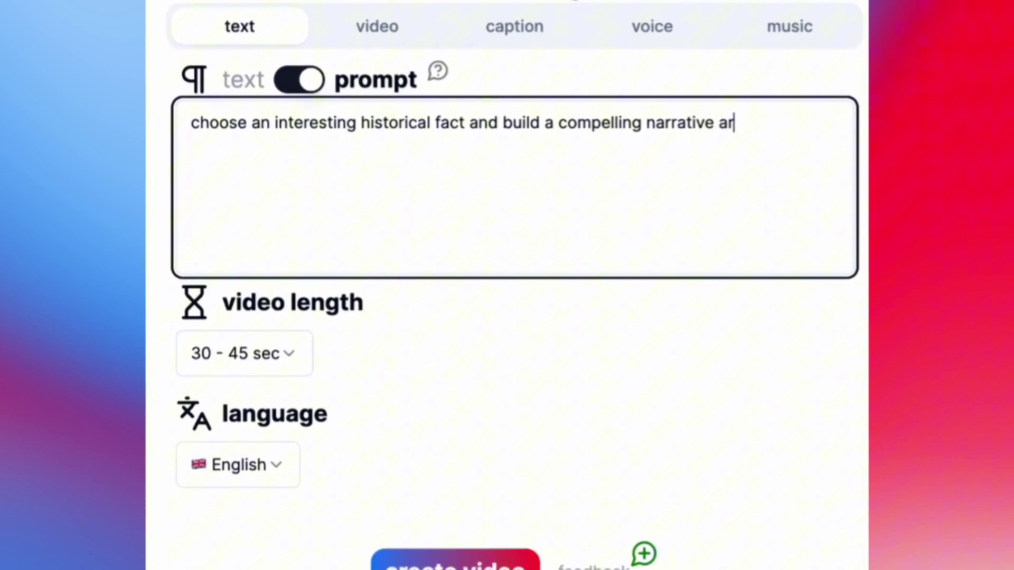
{"action": "type", "text": "ound it."}
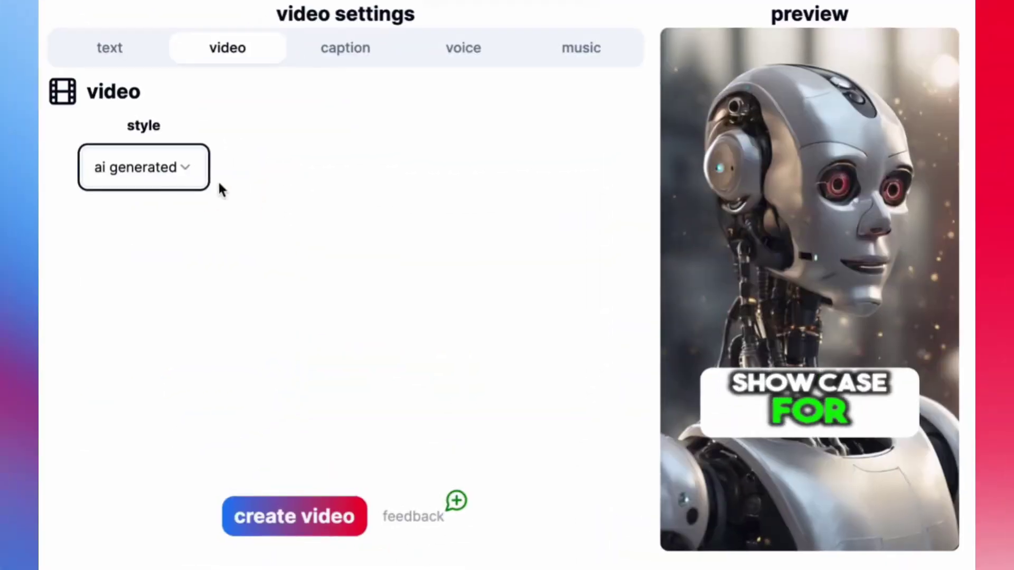
{"action": "left_click", "coordinate": [190, 169]}
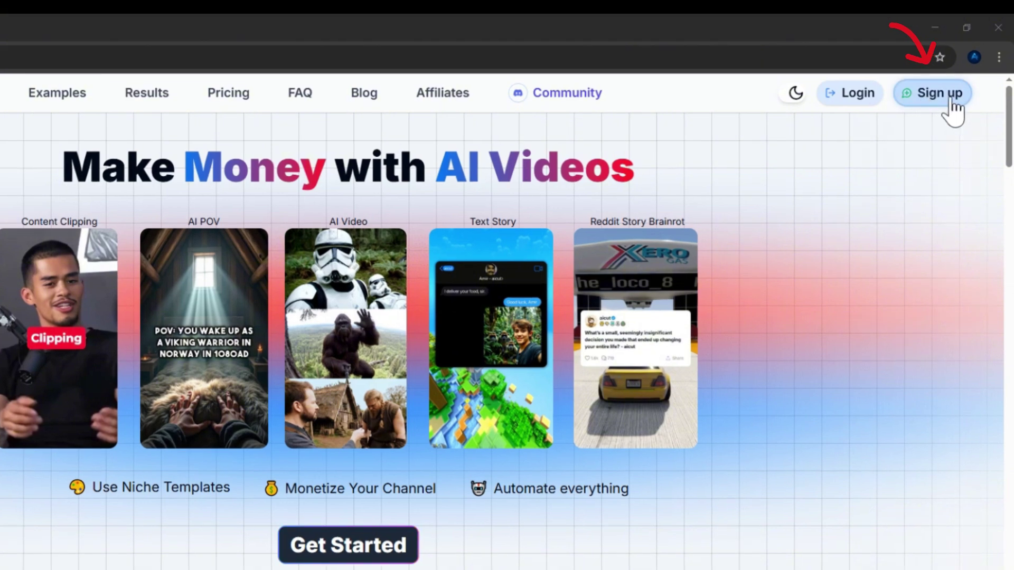
Step: Switch from the sign-up form to login and sign in with the entered email and password
{"action": "left_click", "coordinate": [951, 100]}
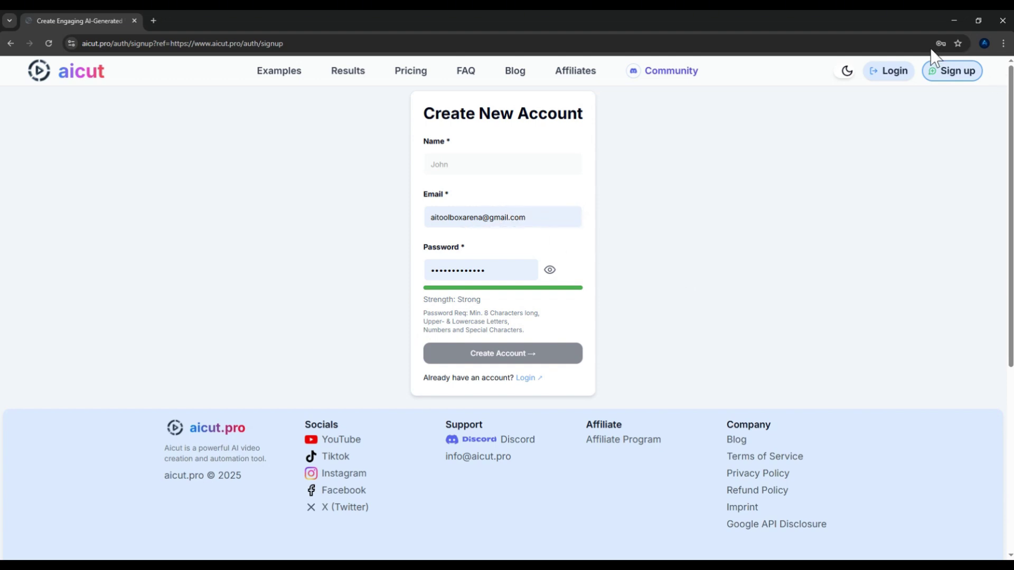
{"action": "left_click", "coordinate": [886, 79]}
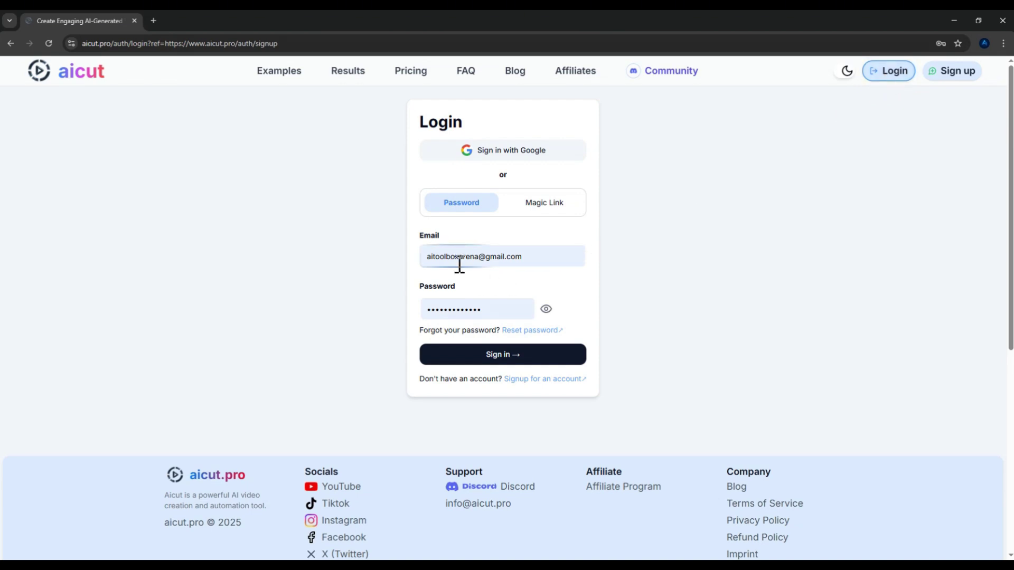
{"action": "left_click", "coordinate": [510, 361]}
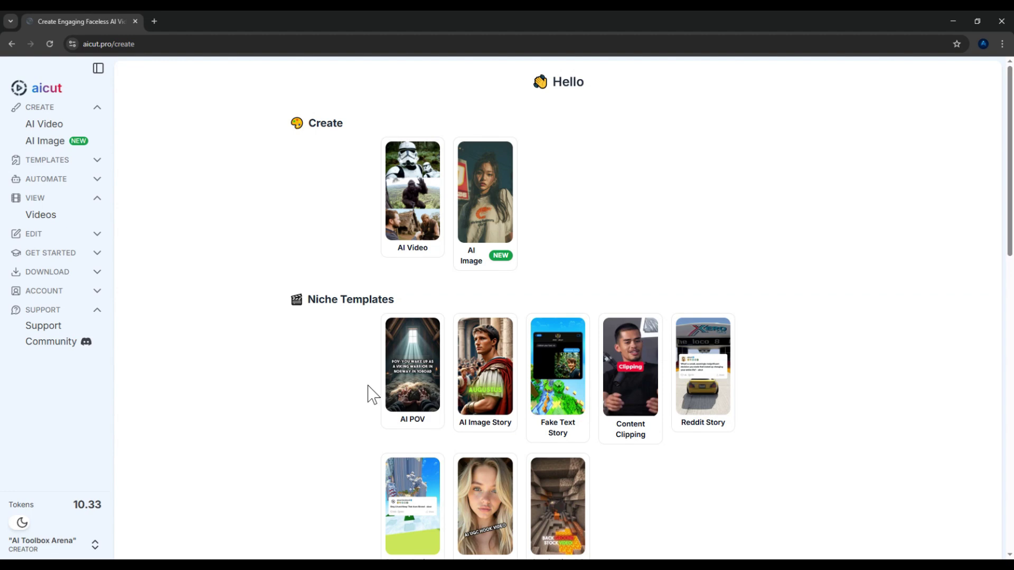
{"action": "scroll", "coordinate": [373, 395], "scroll_direction": "down", "scroll_amount": 1}
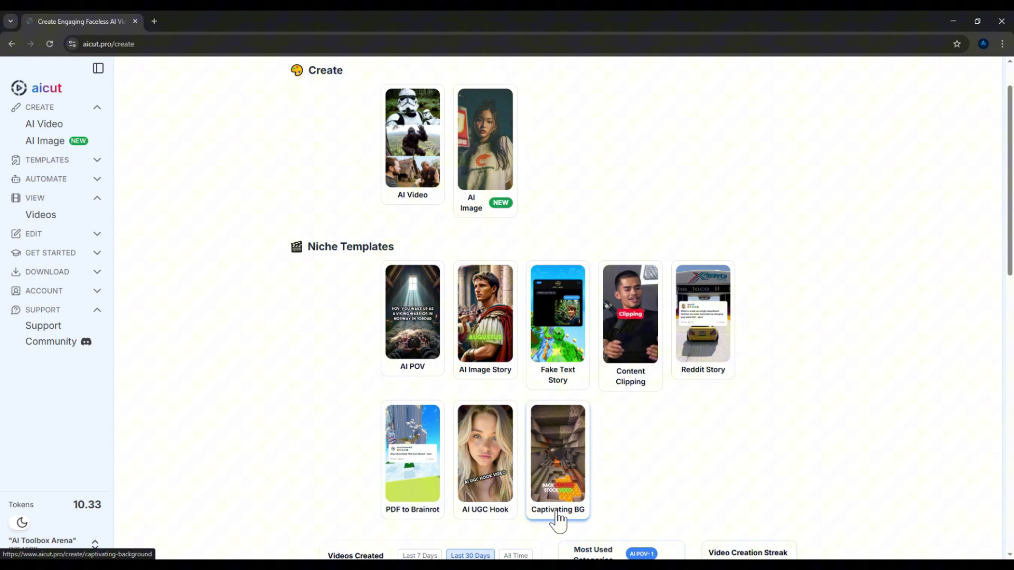
{"action": "scroll", "coordinate": [338, 423], "scroll_direction": "up", "scroll_amount": 1}
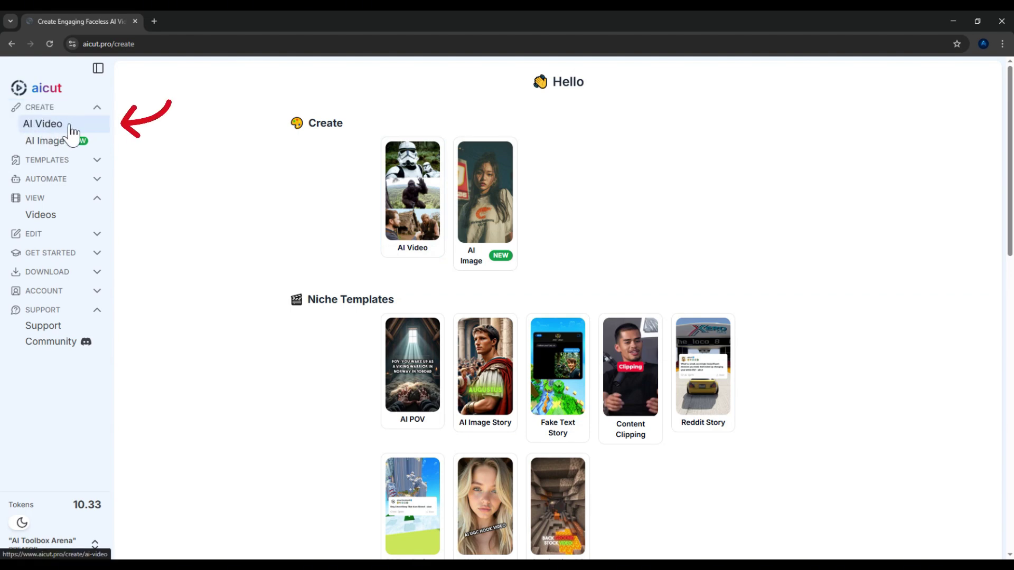
Step: Go to AI Video and play the Text To Video explainer's Bigfoot example
{"action": "left_click", "coordinate": [50, 125]}
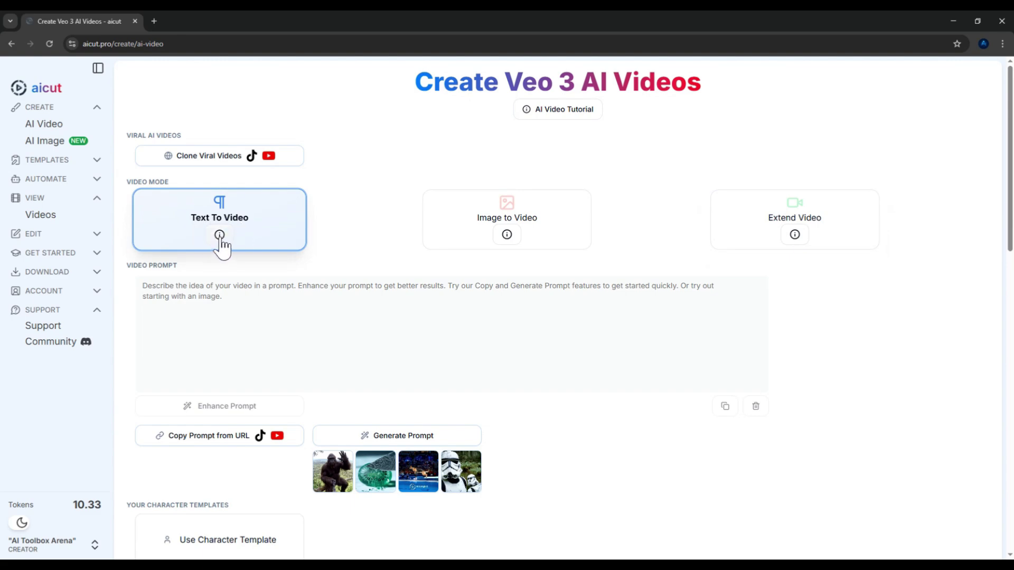
{"action": "left_click", "coordinate": [219, 236]}
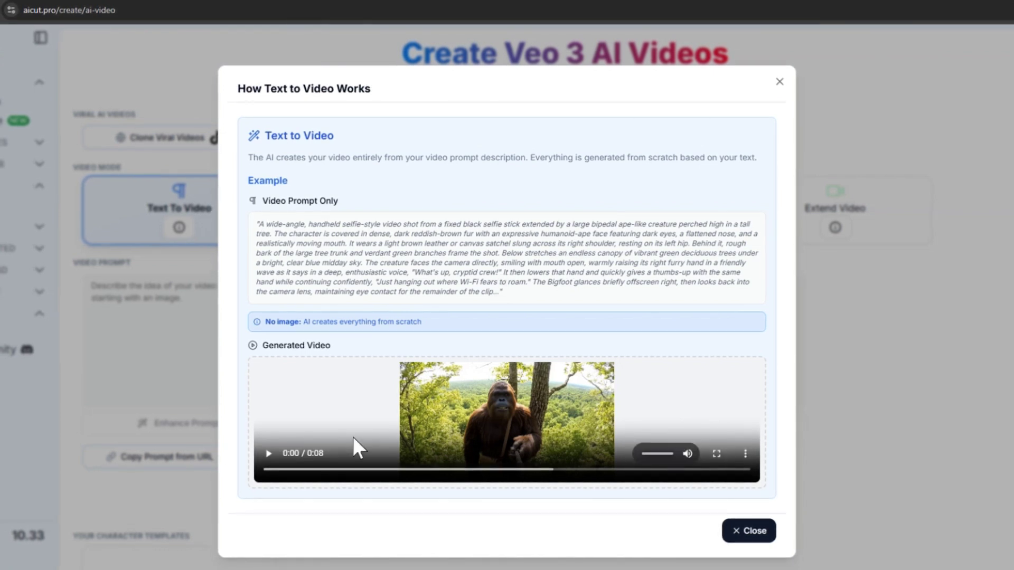
{"action": "left_click", "coordinate": [268, 454]}
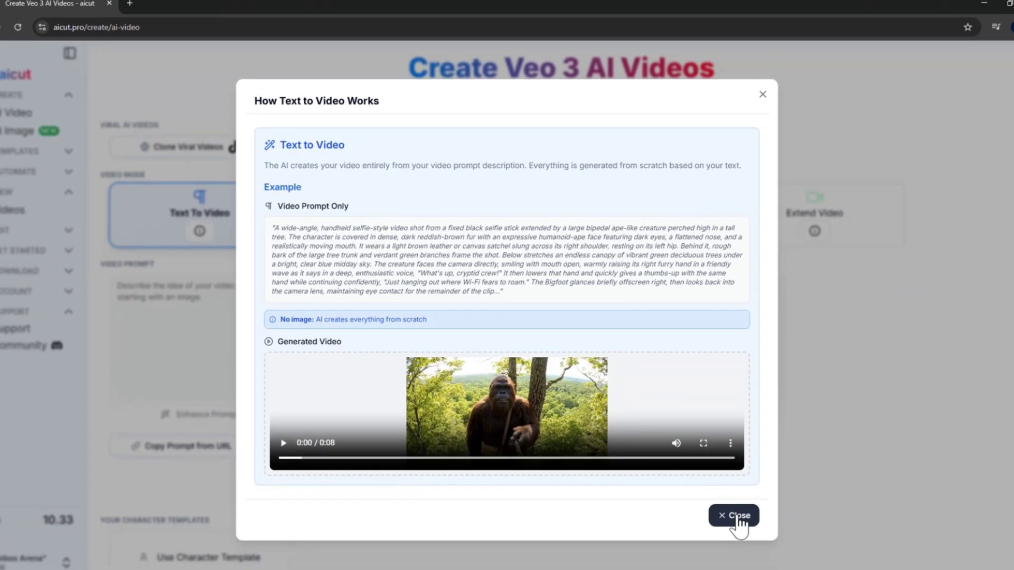
Step: Switch to Image to Video mode and watch its robot podcaster example clip
{"action": "left_click", "coordinate": [745, 527]}
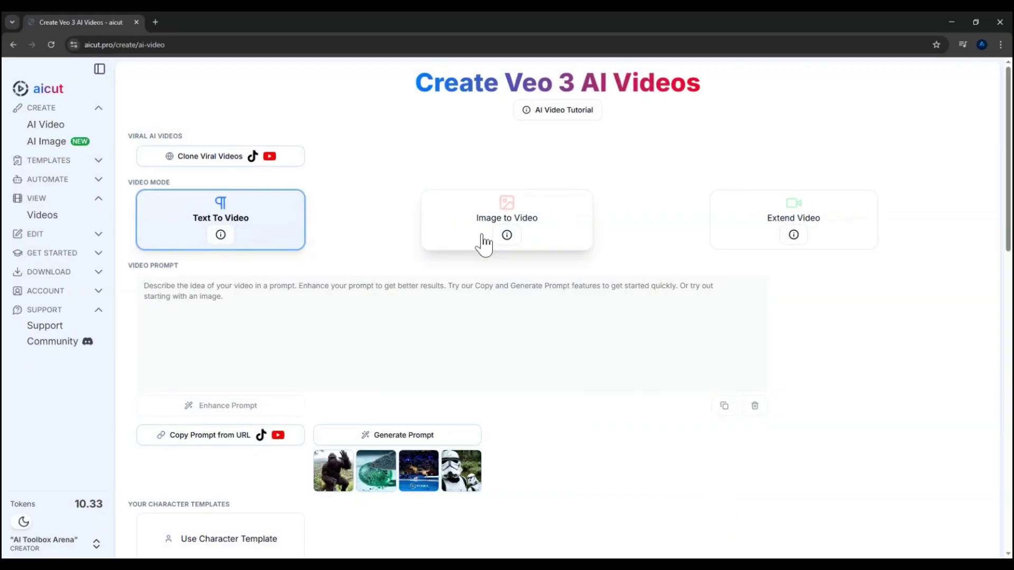
{"action": "left_click", "coordinate": [545, 227]}
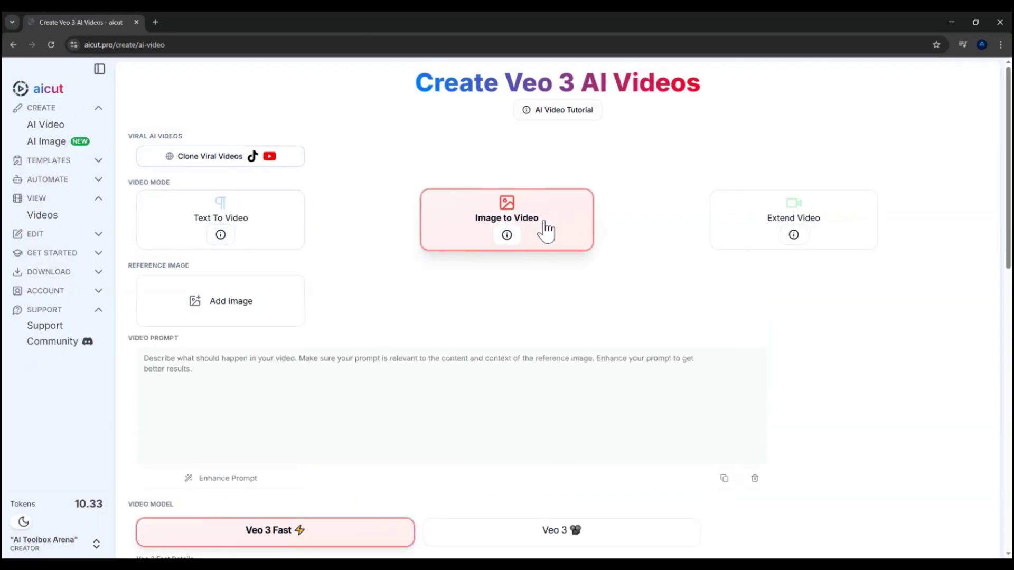
{"action": "left_click", "coordinate": [507, 235]}
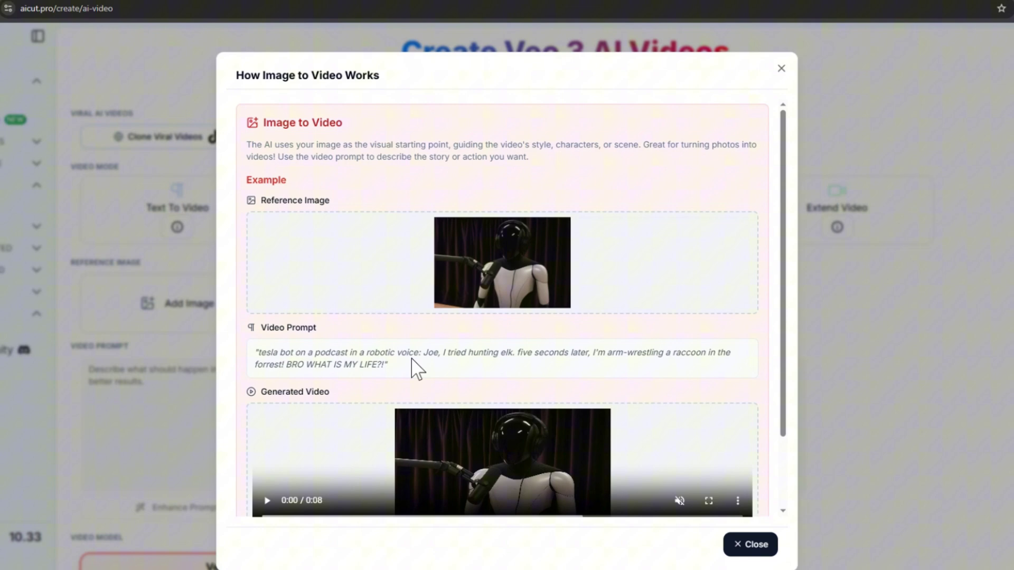
{"action": "scroll", "coordinate": [412, 359], "scroll_direction": "down", "scroll_amount": 2}
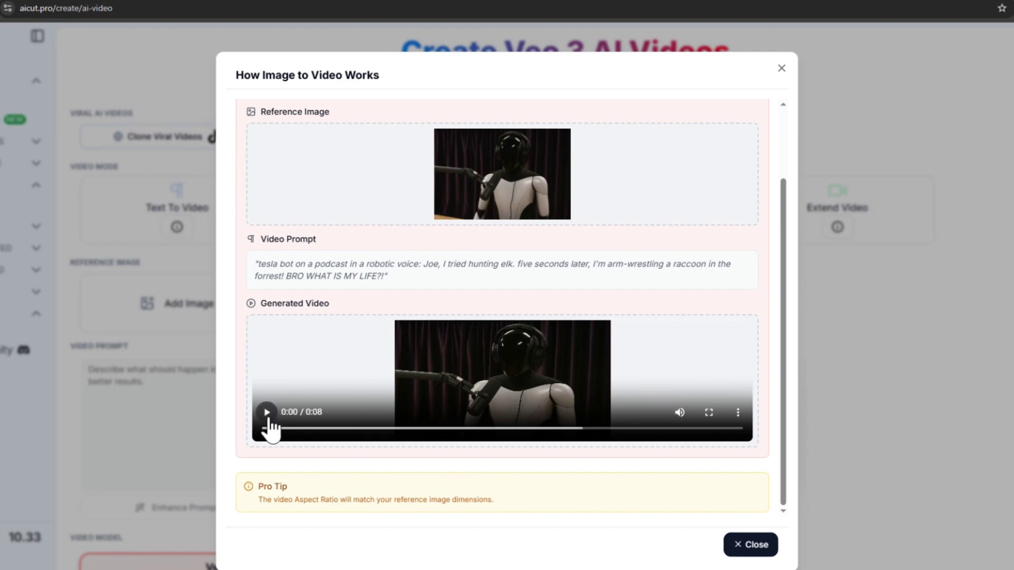
{"action": "left_click", "coordinate": [267, 414]}
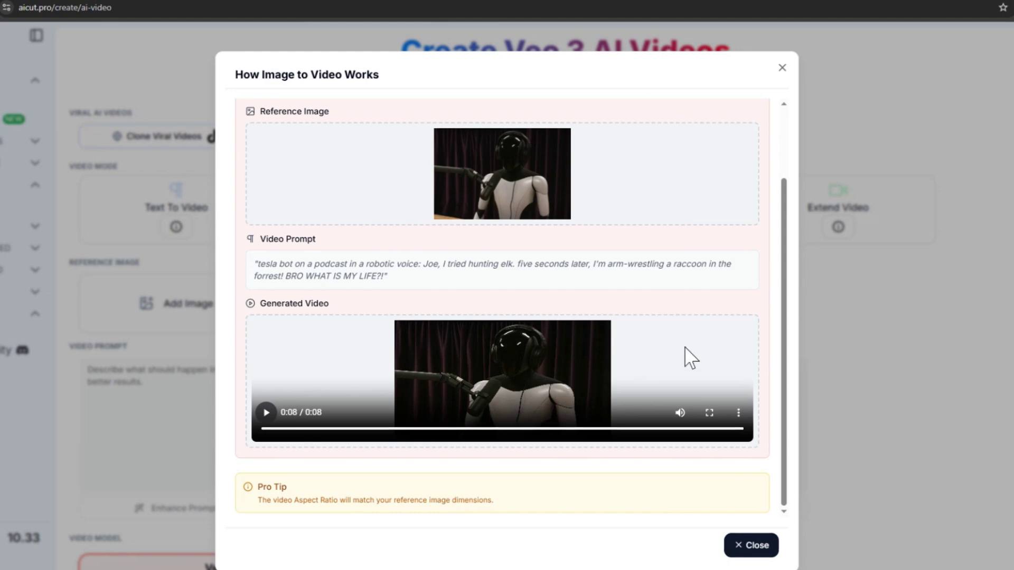
{"action": "scroll", "coordinate": [655, 351], "scroll_direction": "up", "scroll_amount": 1}
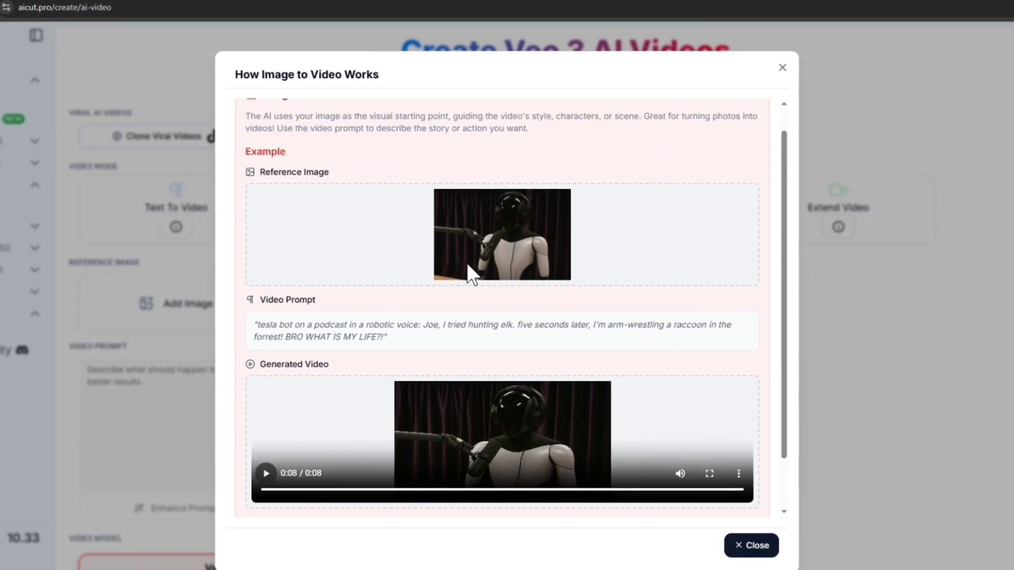
Step: Switch to Extend Video mode after viewing its input and 15-second extended example clips
{"action": "left_click", "coordinate": [751, 547]}
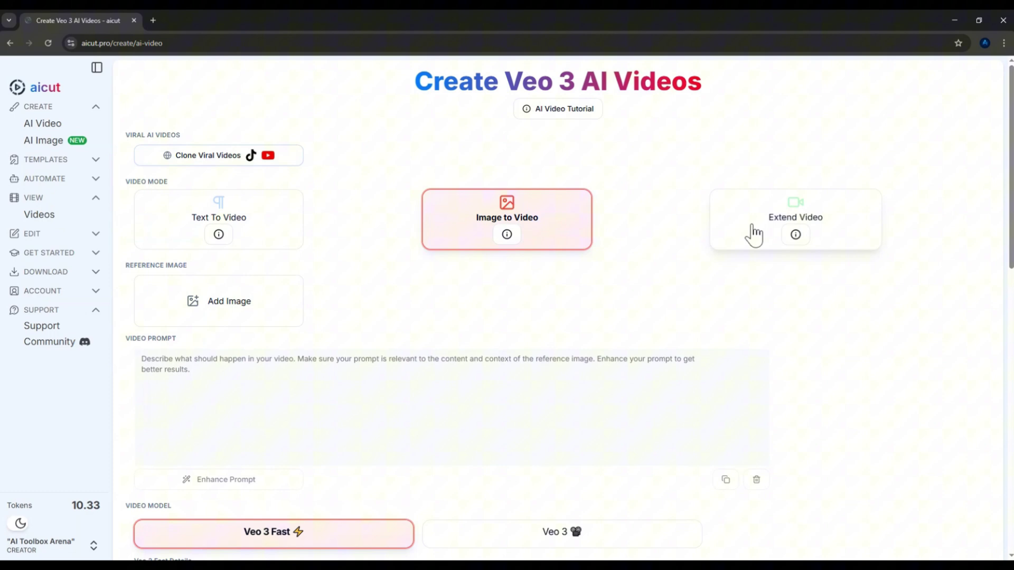
{"action": "left_click", "coordinate": [754, 235]}
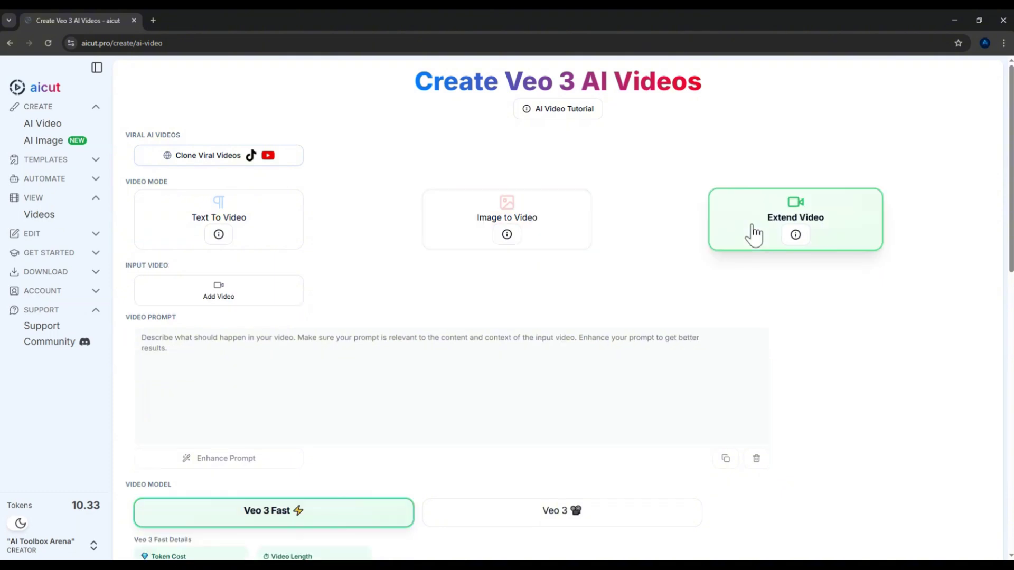
{"action": "left_click", "coordinate": [795, 235]}
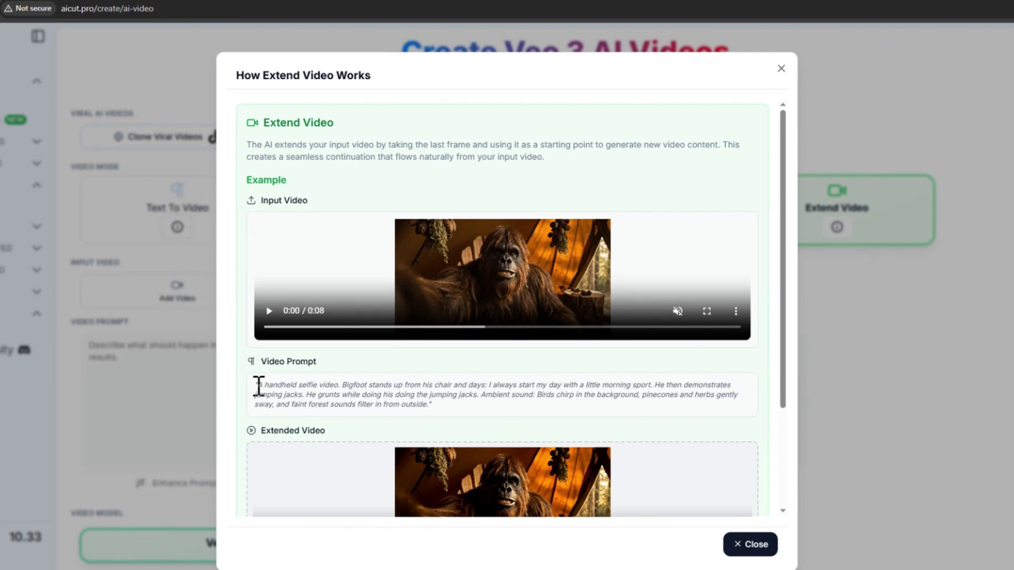
{"action": "scroll", "coordinate": [377, 380], "scroll_direction": "down", "scroll_amount": 1}
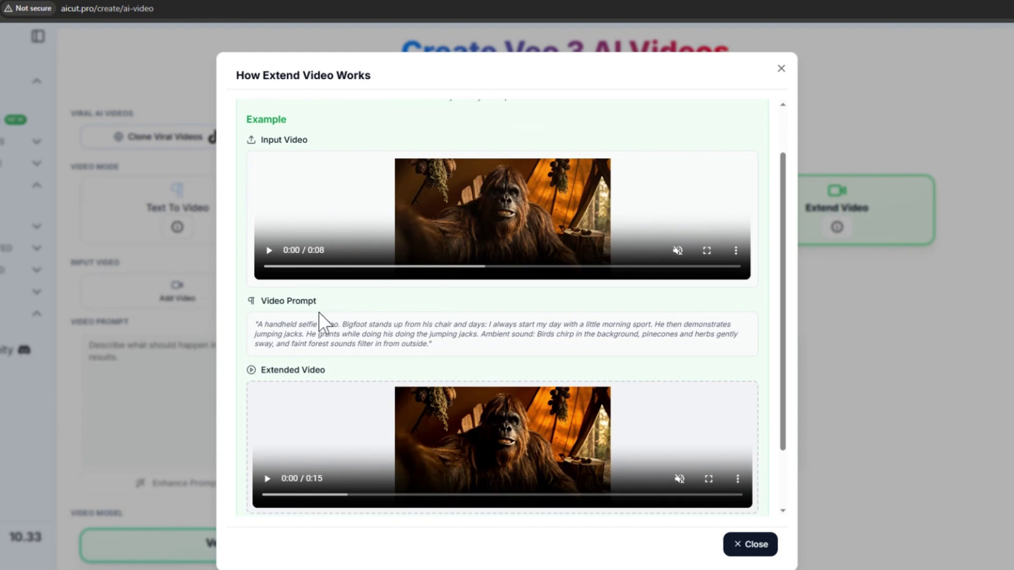
{"action": "left_click", "coordinate": [739, 266]}
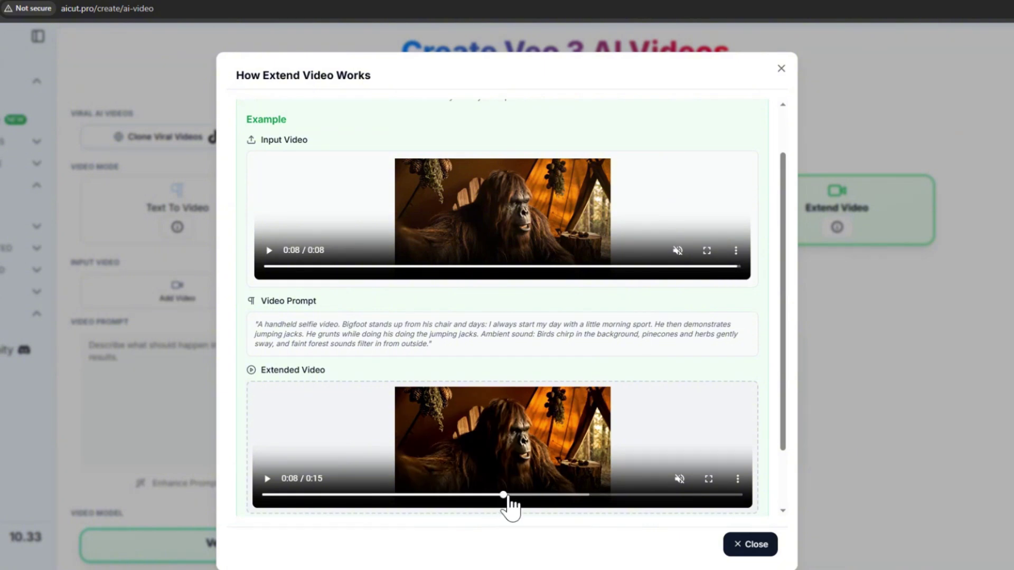
{"action": "left_click", "coordinate": [269, 250]}
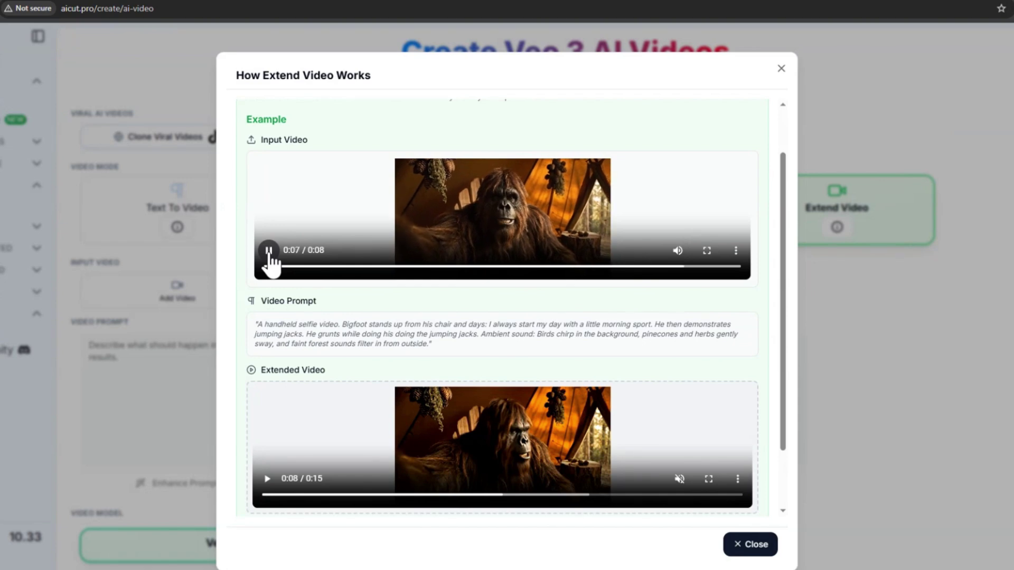
{"action": "left_click", "coordinate": [267, 479]}
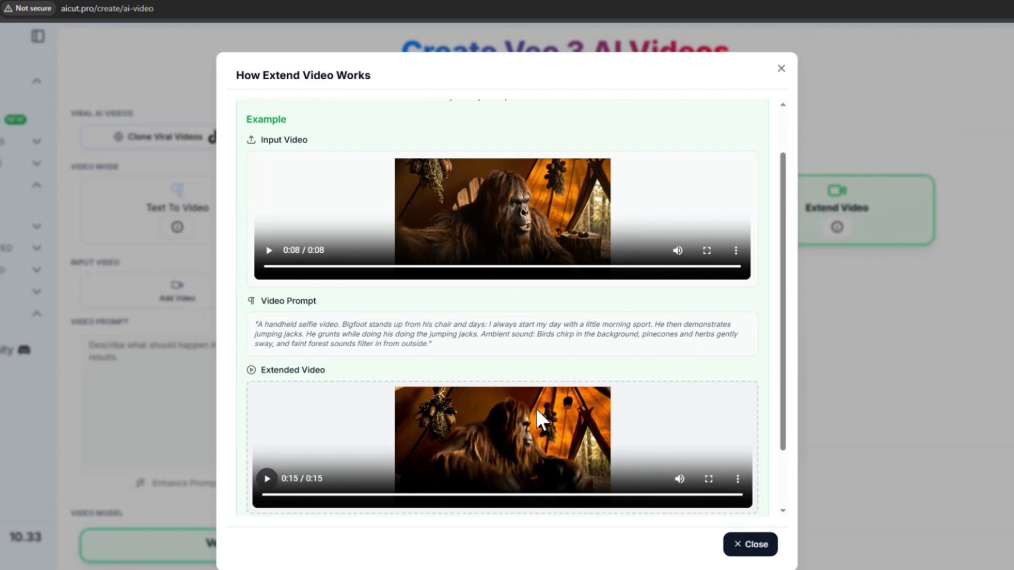
{"action": "left_click", "coordinate": [754, 544]}
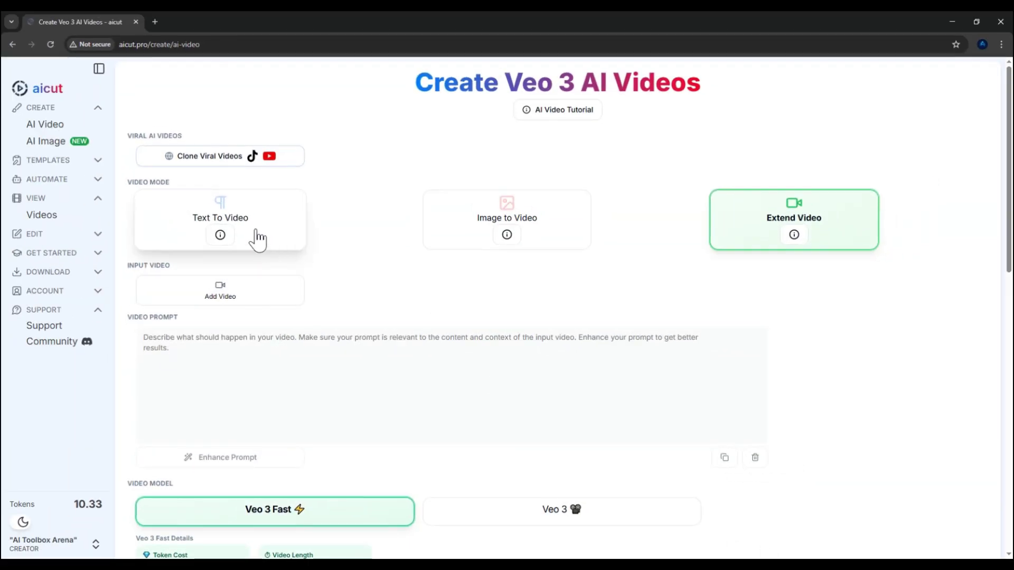
Step: Return to Text To Video and generate the prompt from the Bigfoot Vlog template
{"action": "left_click", "coordinate": [259, 239]}
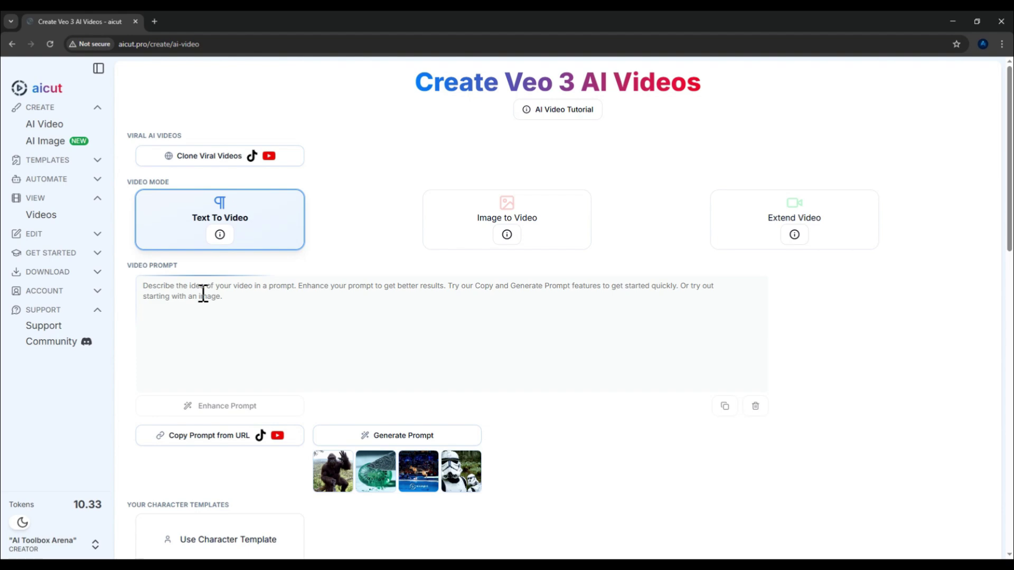
{"action": "left_click", "coordinate": [373, 441]}
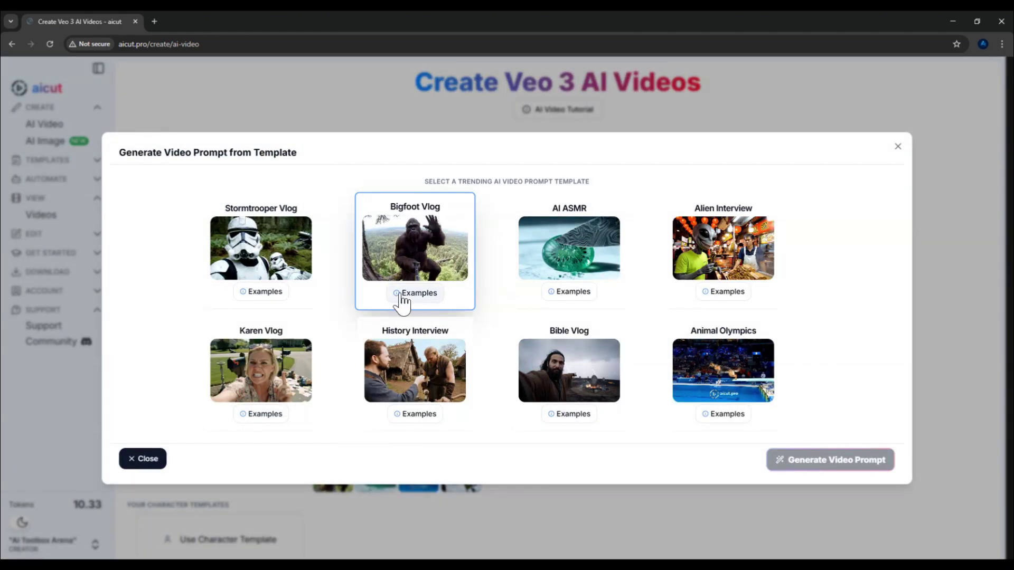
{"action": "left_click", "coordinate": [446, 275]}
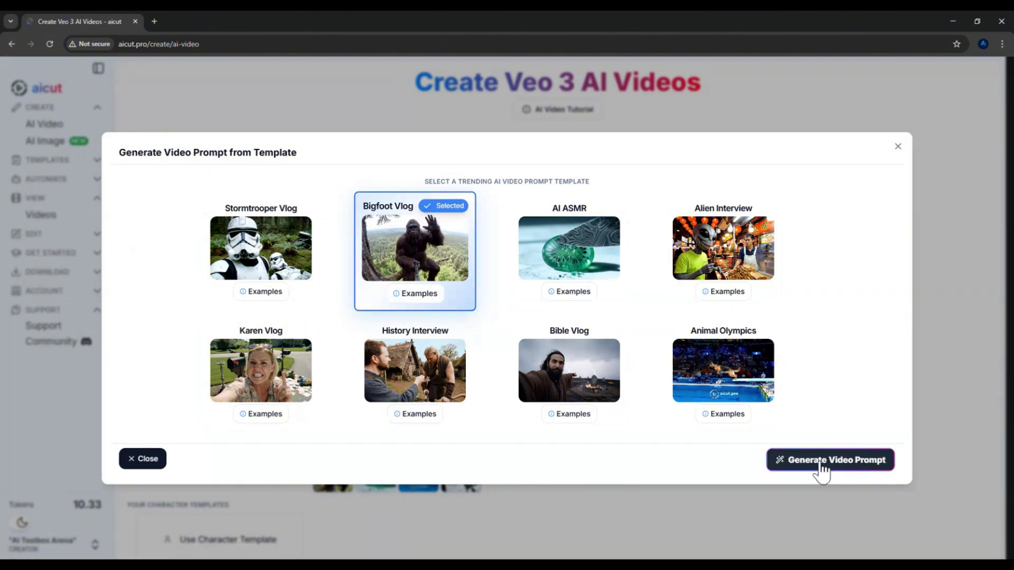
{"action": "left_click", "coordinate": [868, 464]}
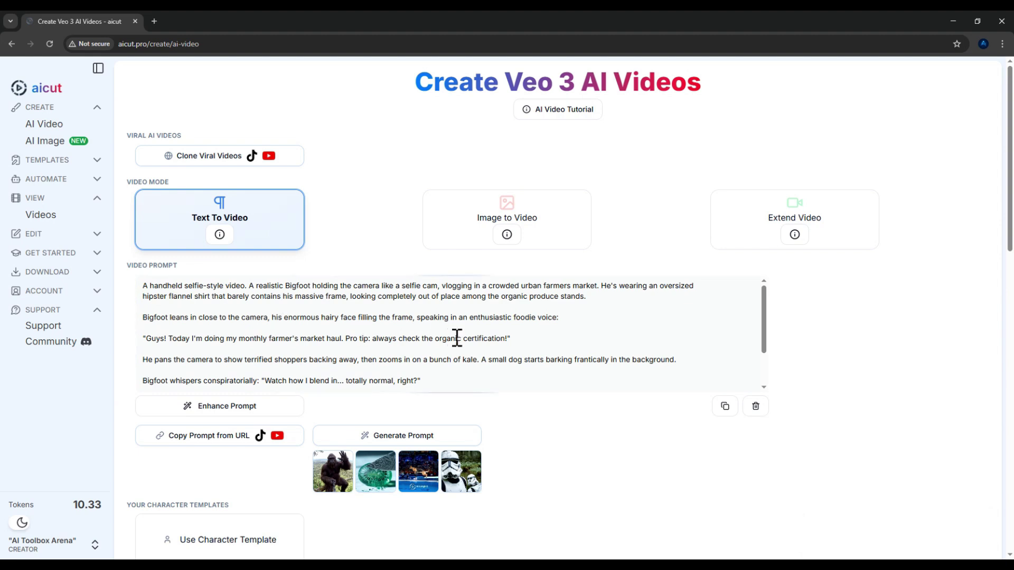
{"action": "scroll", "coordinate": [457, 338], "scroll_direction": "down", "scroll_amount": 2}
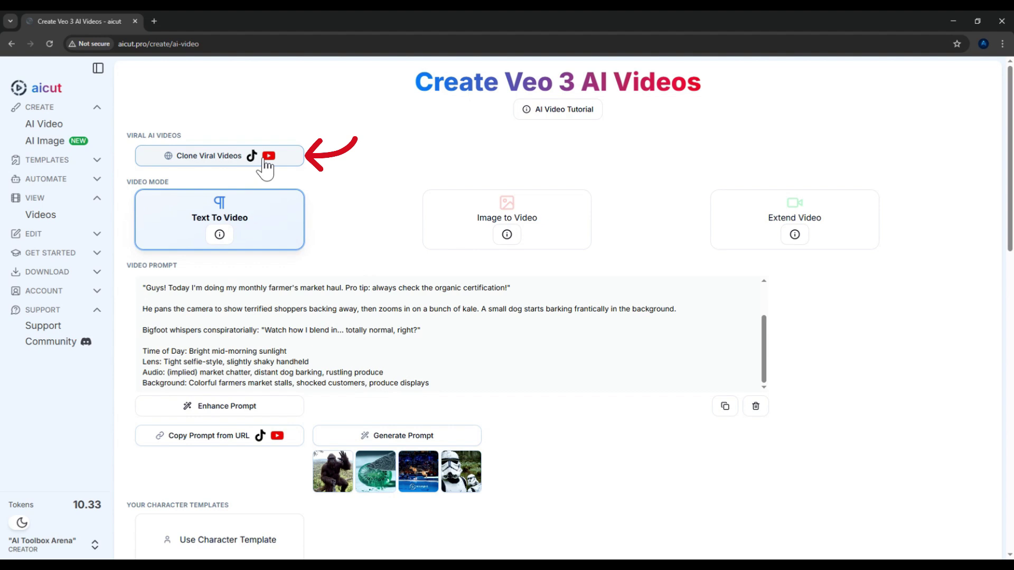
Step: Use a popular trending video's semi-truck and turtle prompt as the video prompt
{"action": "left_click", "coordinate": [188, 161]}
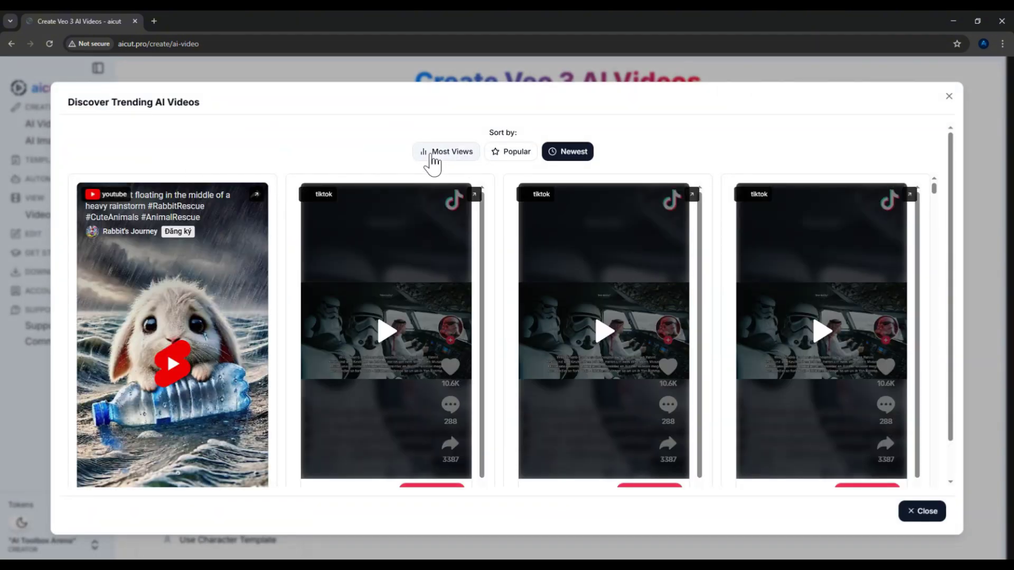
{"action": "left_click", "coordinate": [510, 156]}
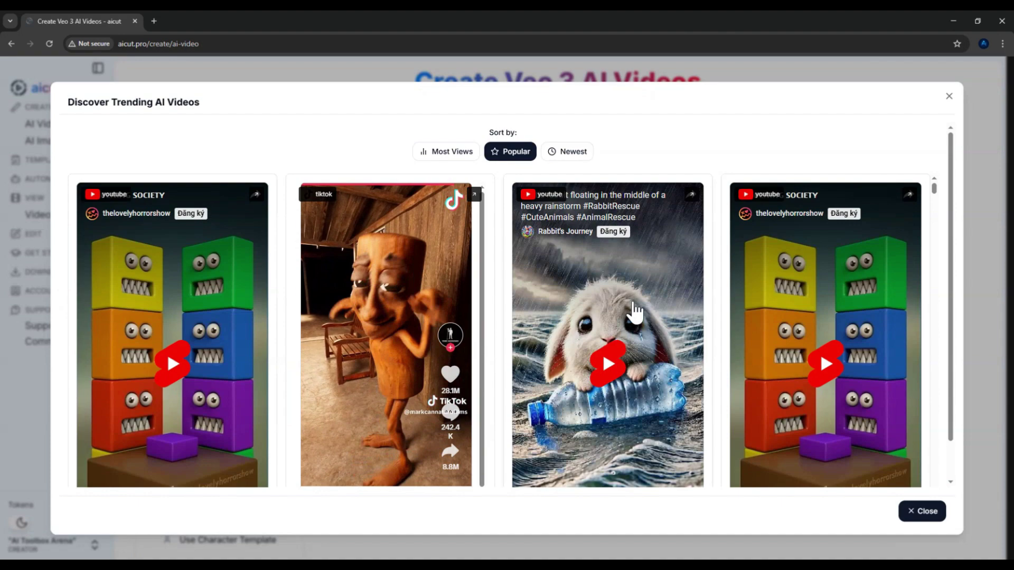
{"action": "scroll", "coordinate": [634, 311], "scroll_direction": "down", "scroll_amount": 2}
{"action": "left_click", "coordinate": [609, 473]}
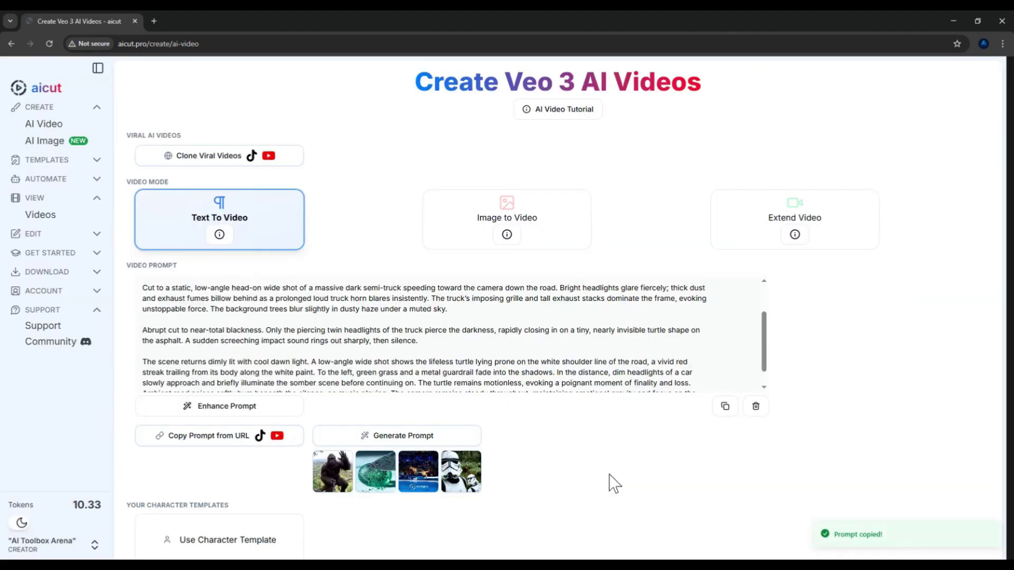
{"action": "scroll", "coordinate": [610, 422], "scroll_direction": "down", "scroll_amount": 4}
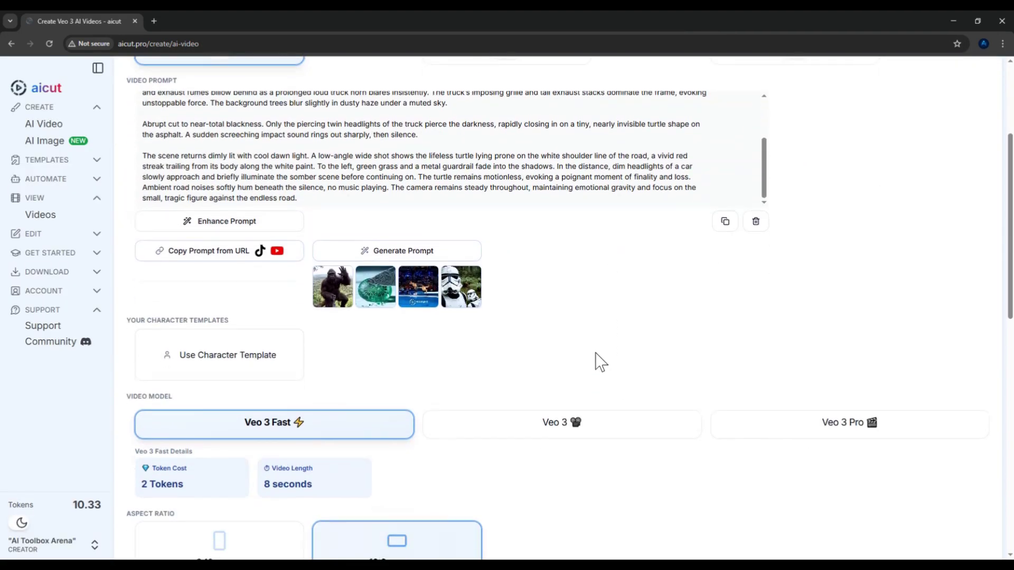
{"action": "scroll", "coordinate": [600, 362], "scroll_direction": "down", "scroll_amount": 1}
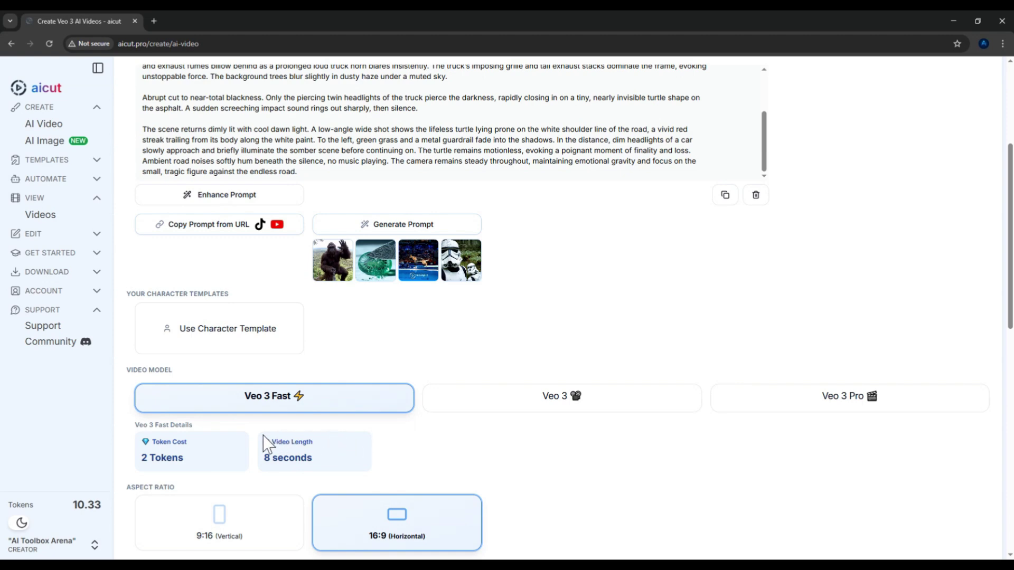
{"action": "scroll", "coordinate": [546, 427], "scroll_direction": "up", "scroll_amount": 3}
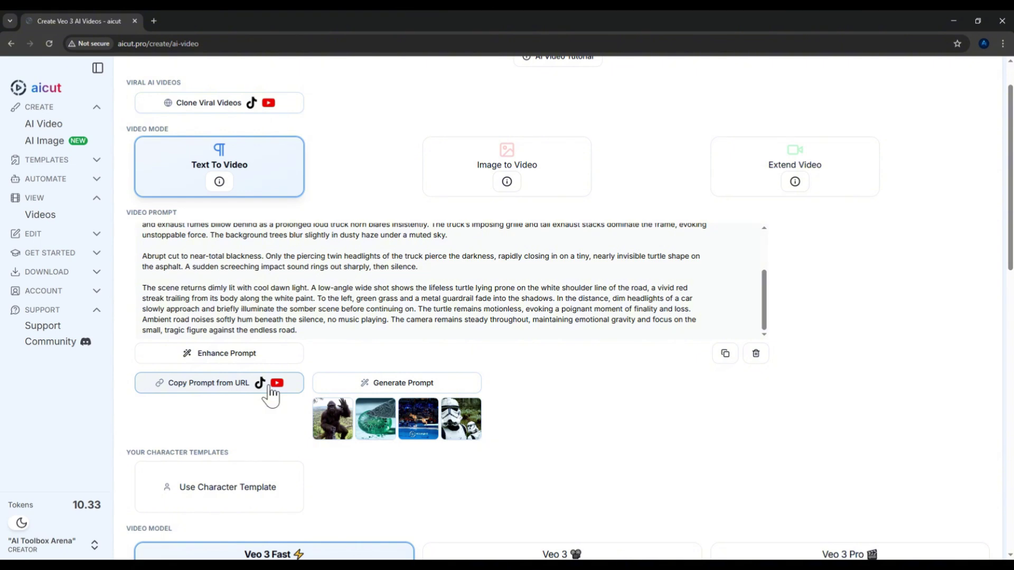
Step: Copy the prompt from seconds 9–17 of the pasted YouTube Shorts link
{"action": "left_click", "coordinate": [224, 393]}
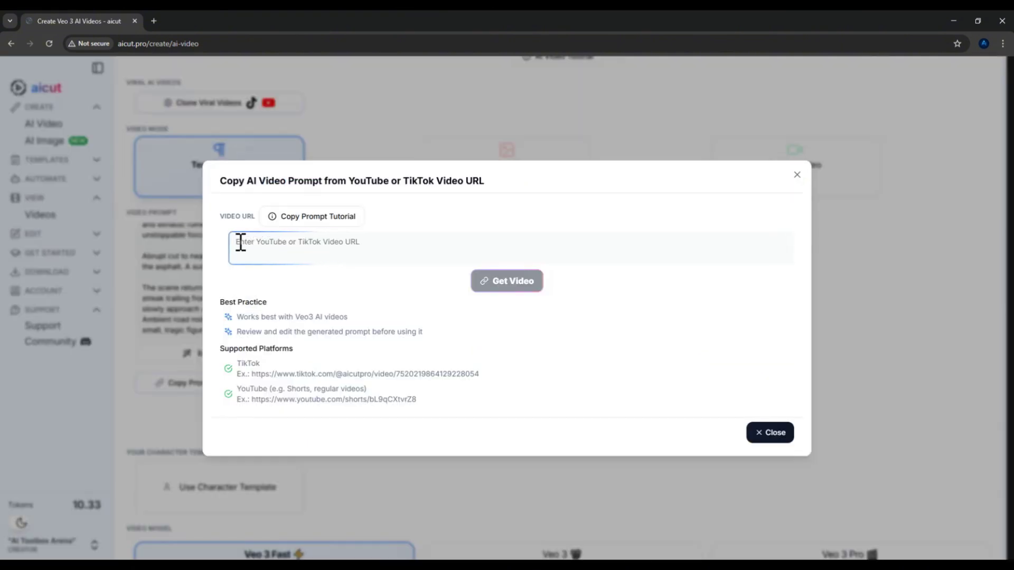
{"action": "right_click", "coordinate": [267, 247]}
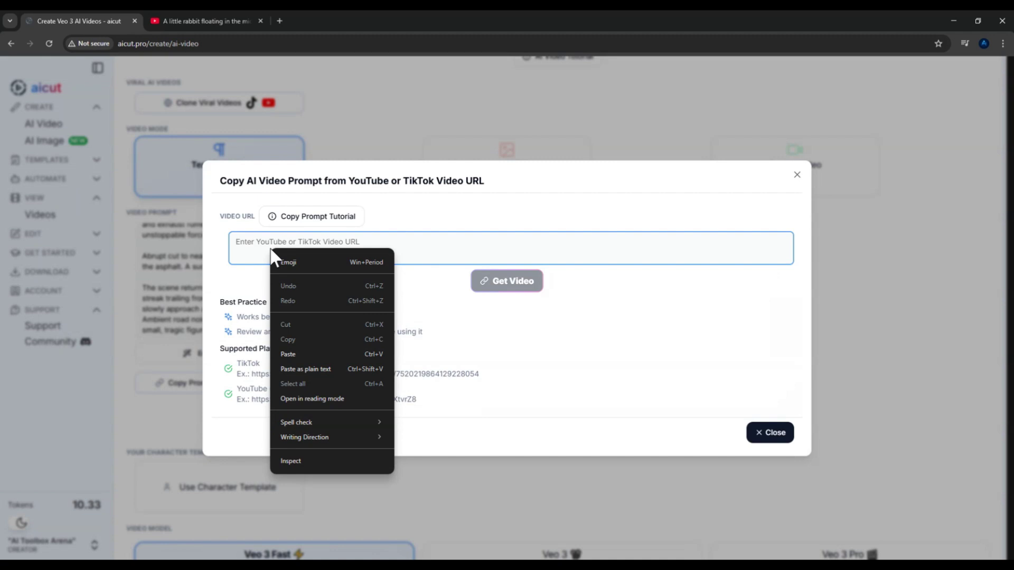
{"action": "left_click", "coordinate": [300, 355]}
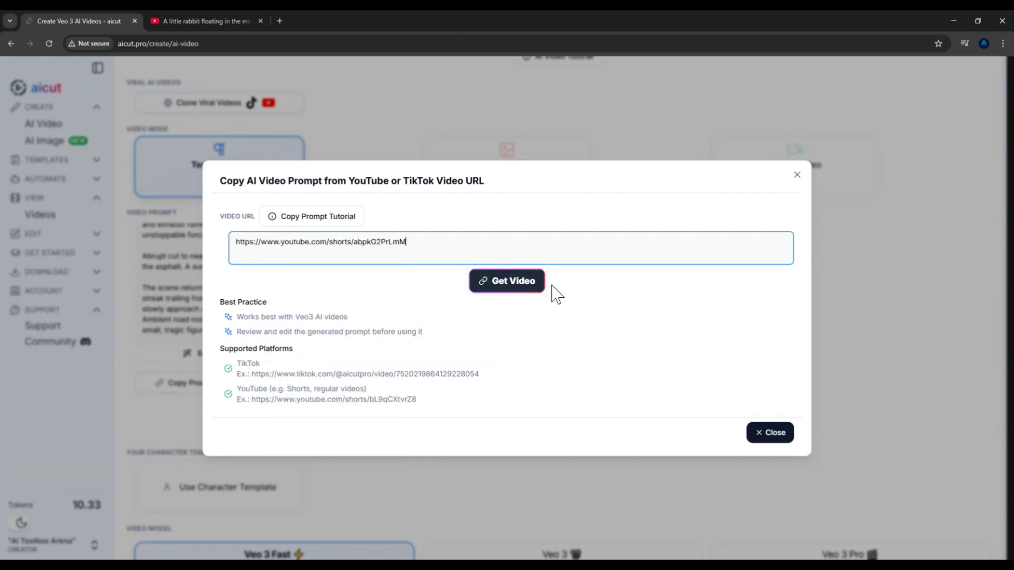
{"action": "left_click", "coordinate": [502, 288]}
{"action": "scroll", "coordinate": [380, 389], "scroll_direction": "down", "scroll_amount": 1}
{"action": "left_click", "coordinate": [342, 357]}
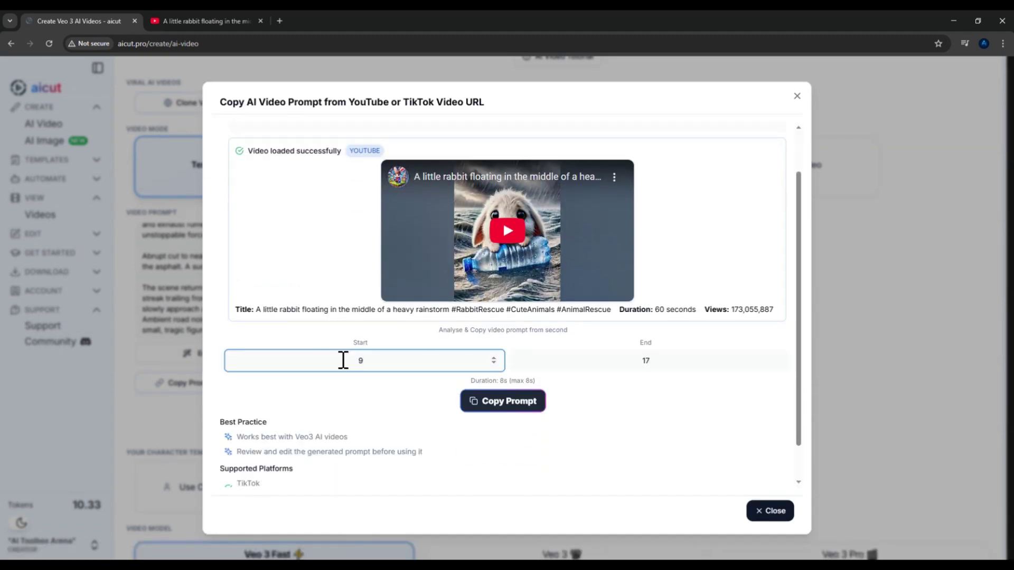
{"action": "type", "text": "9"}
{"action": "left_click", "coordinate": [500, 406]}
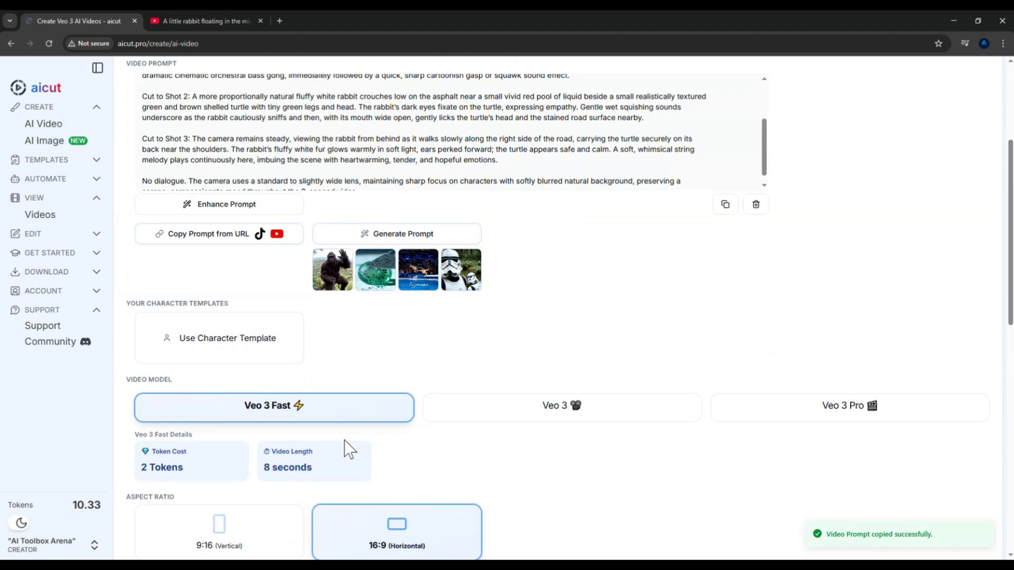
{"action": "scroll", "coordinate": [430, 406], "scroll_direction": "up", "scroll_amount": 1}
{"action": "scroll", "coordinate": [433, 401], "scroll_direction": "up", "scroll_amount": 1}
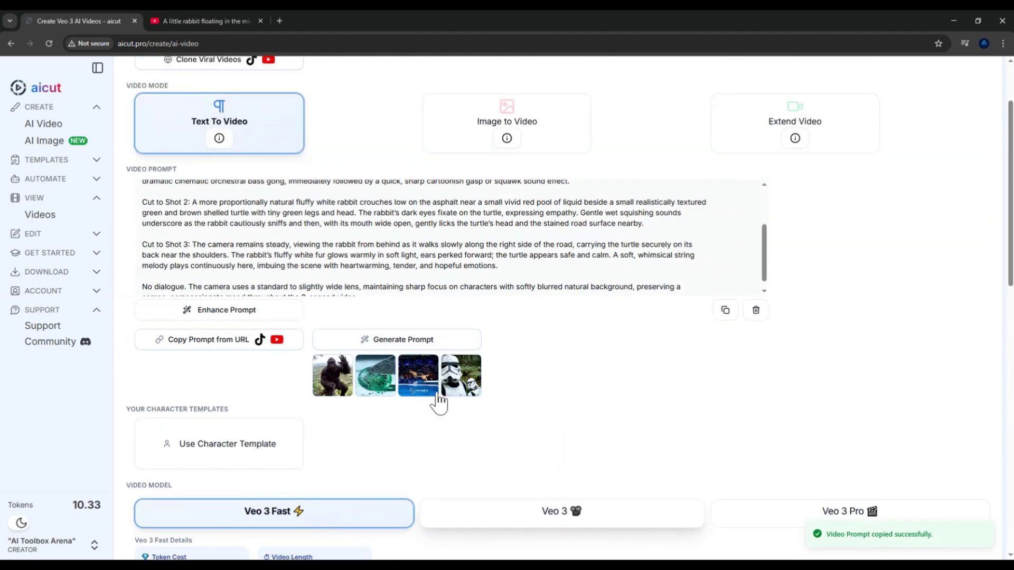
{"action": "scroll", "coordinate": [418, 257], "scroll_direction": "up", "scroll_amount": 1}
{"action": "scroll", "coordinate": [429, 250], "scroll_direction": "up", "scroll_amount": 1}
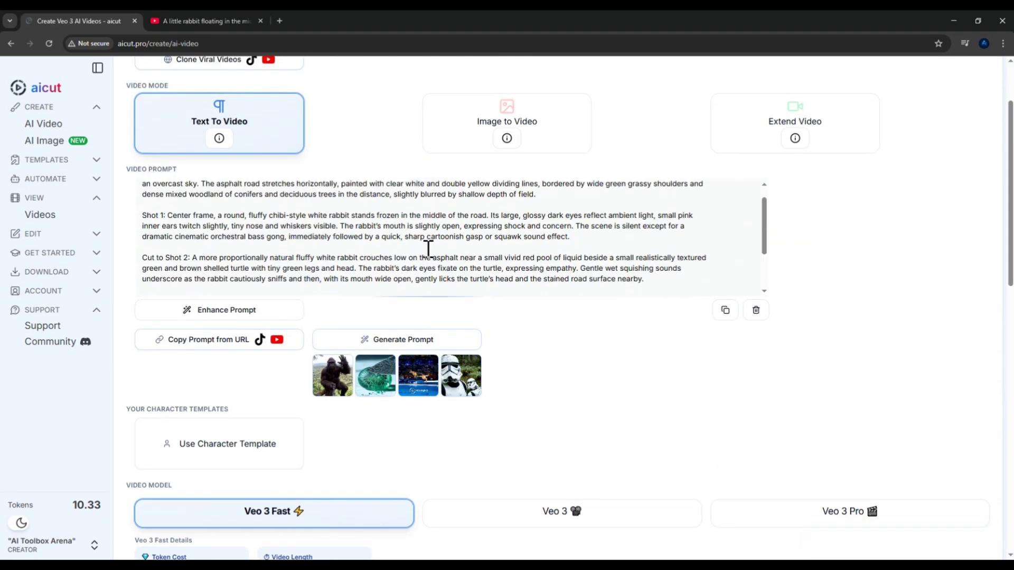
{"action": "scroll", "coordinate": [428, 248], "scroll_direction": "up", "scroll_amount": 1}
{"action": "left_click", "coordinate": [149, 193]}
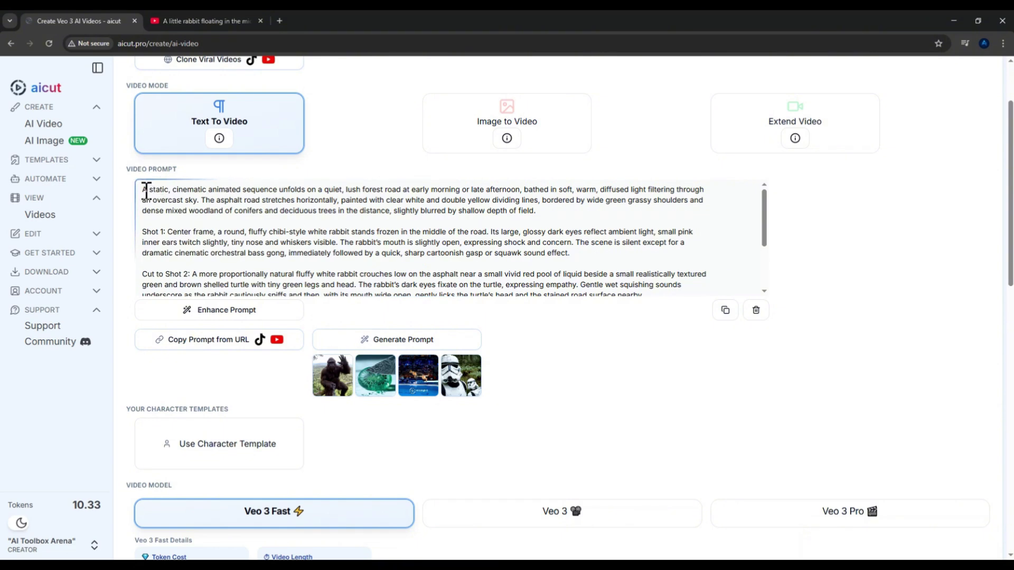
{"action": "scroll", "coordinate": [600, 278], "scroll_direction": "down", "scroll_amount": 1}
{"action": "scroll", "coordinate": [600, 278], "scroll_direction": "down", "scroll_amount": 2}
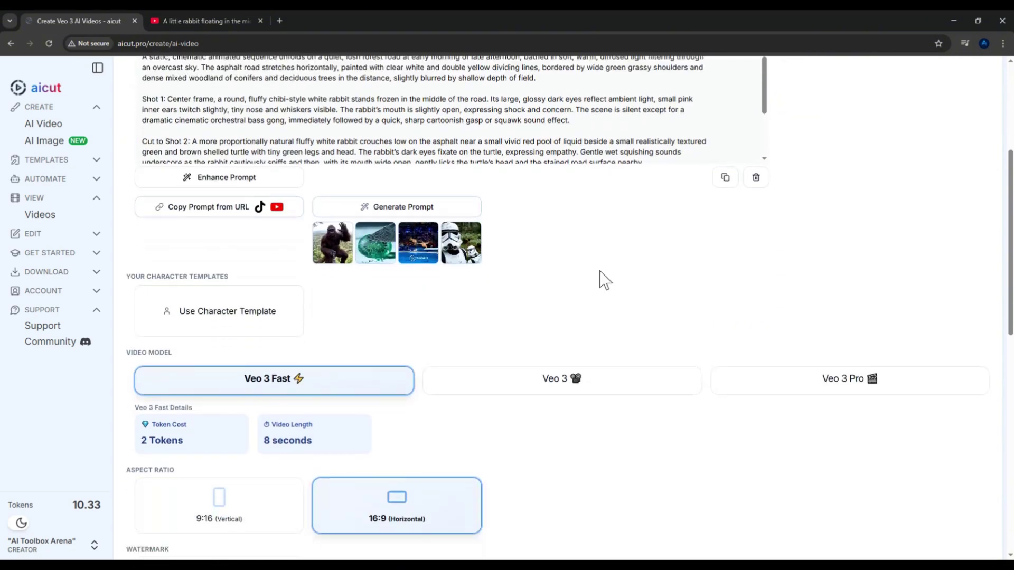
{"action": "scroll", "coordinate": [600, 278], "scroll_direction": "down", "scroll_amount": 1}
{"action": "scroll", "coordinate": [605, 269], "scroll_direction": "down", "scroll_amount": 1}
{"action": "scroll", "coordinate": [292, 311], "scroll_direction": "up", "scroll_amount": 1}
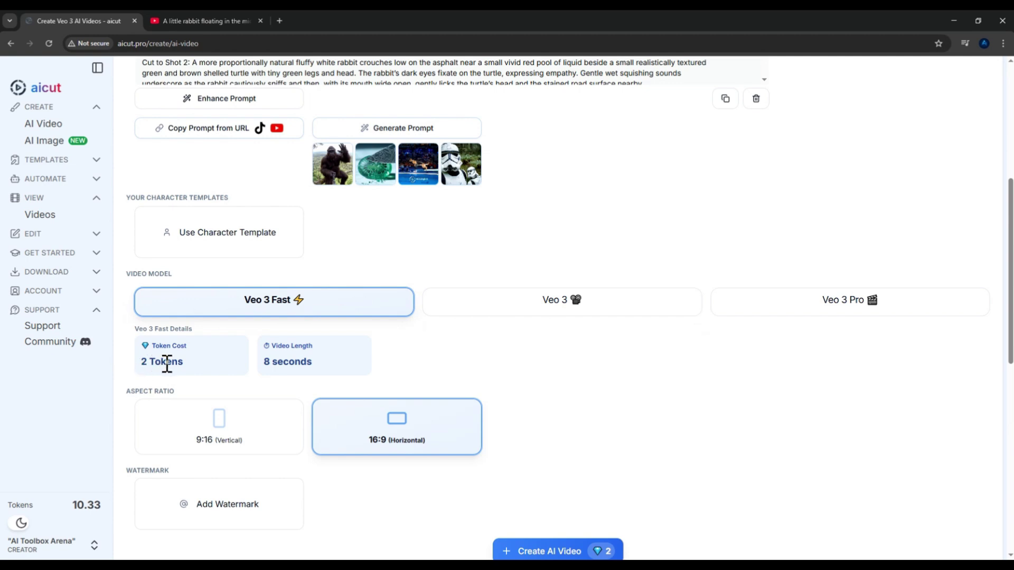
{"action": "left_click", "coordinate": [557, 308]}
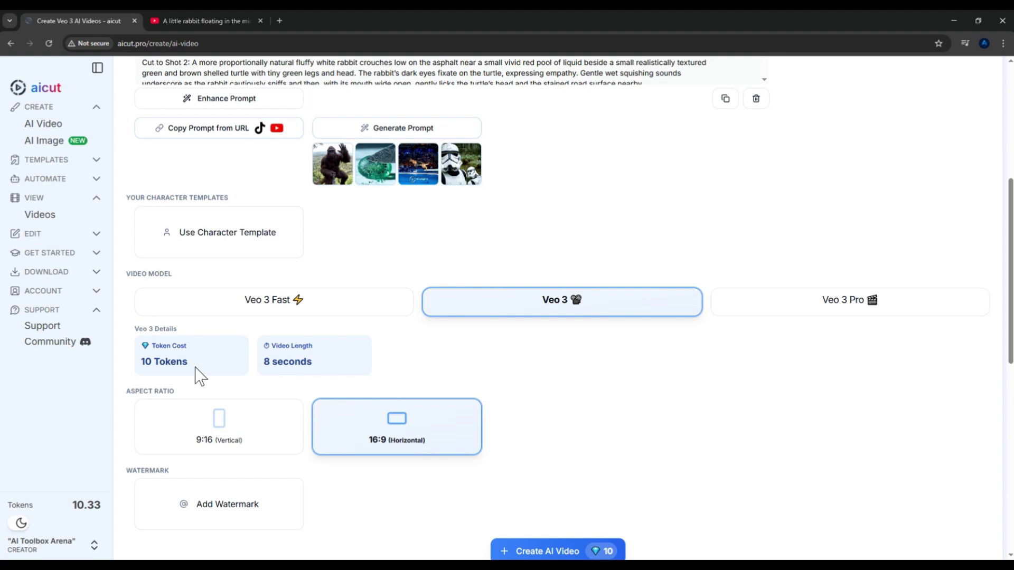
{"action": "left_click", "coordinate": [767, 313]}
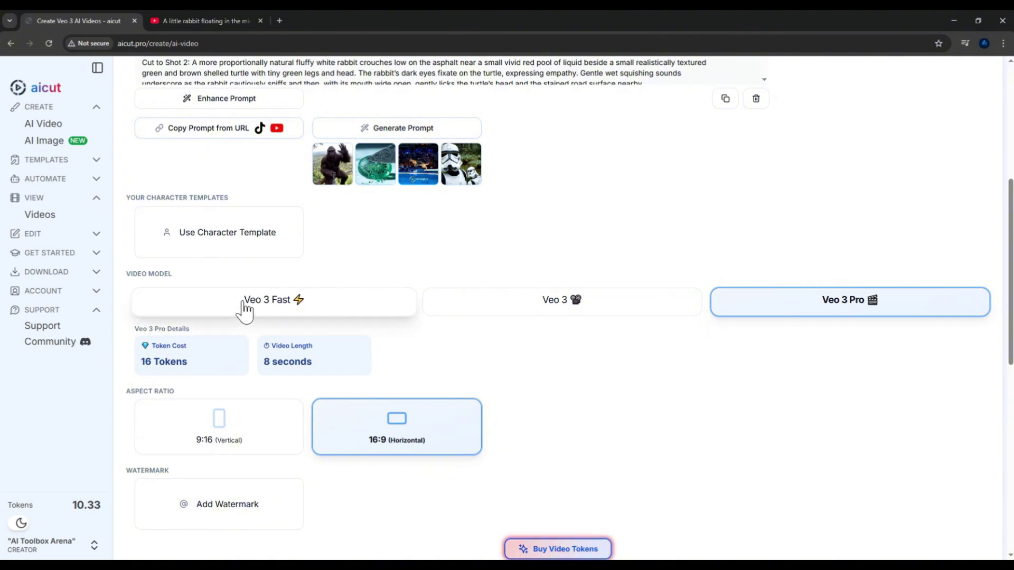
{"action": "left_click", "coordinate": [315, 307]}
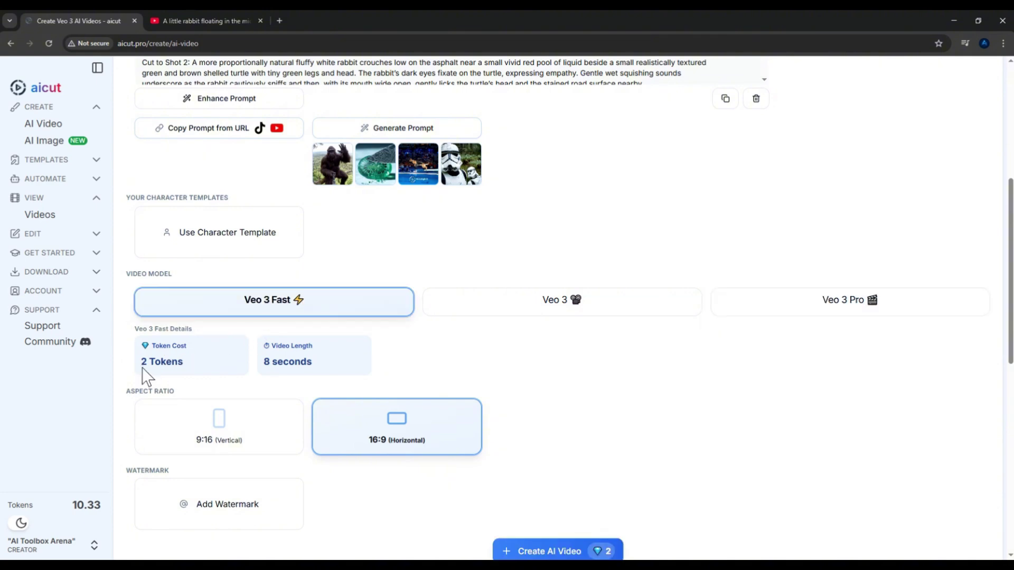
{"action": "scroll", "coordinate": [417, 385], "scroll_direction": "down", "scroll_amount": 1}
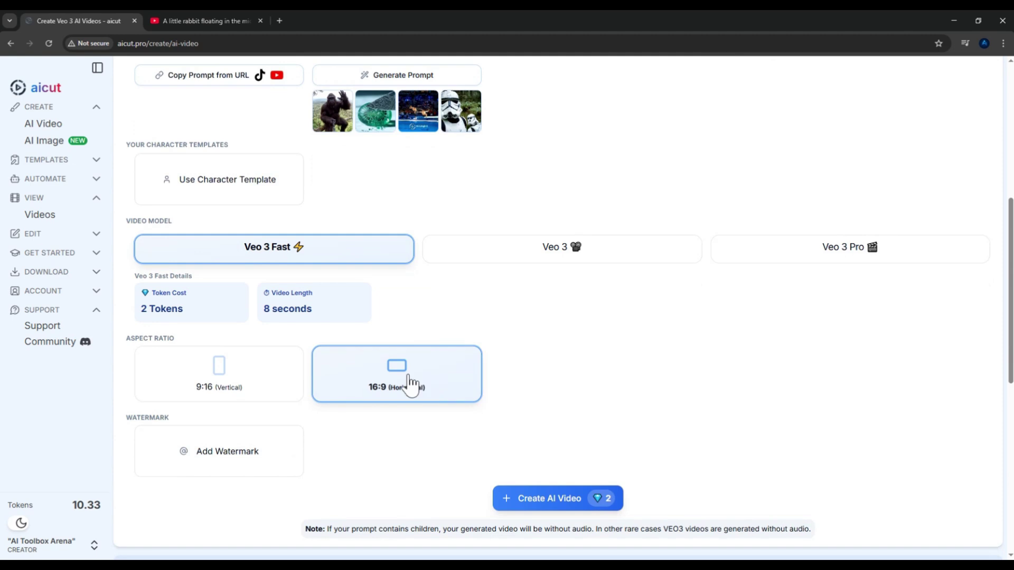
{"action": "scroll", "coordinate": [212, 402], "scroll_direction": "down", "scroll_amount": 1}
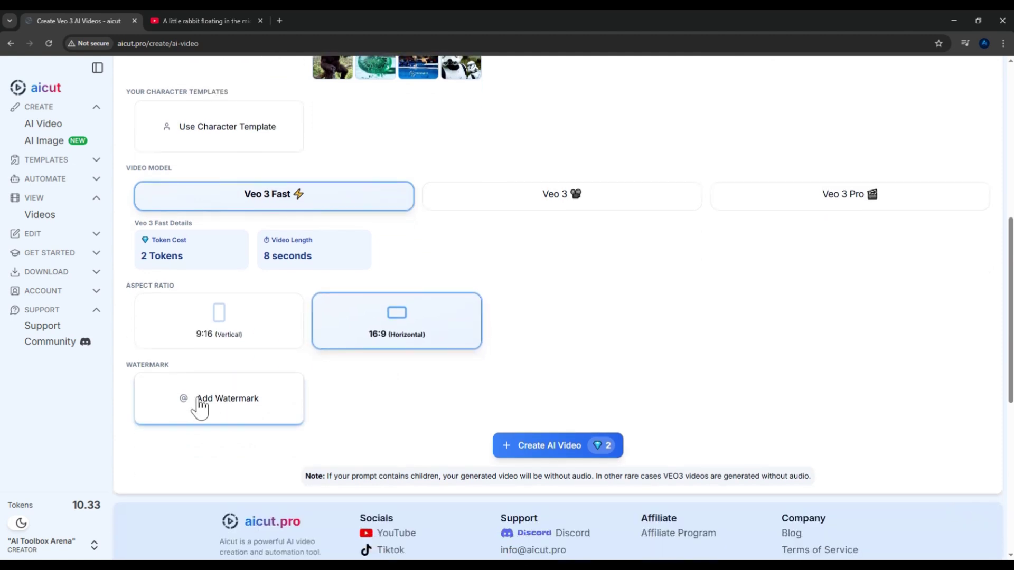
{"action": "scroll", "coordinate": [541, 354], "scroll_direction": "up", "scroll_amount": 1}
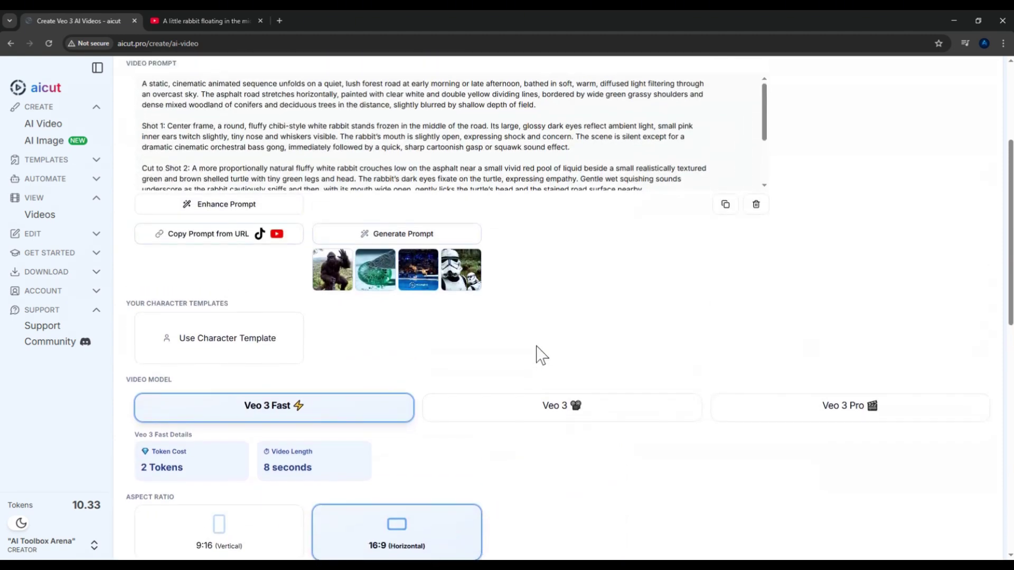
{"action": "scroll", "coordinate": [537, 354], "scroll_direction": "up", "scroll_amount": 4}
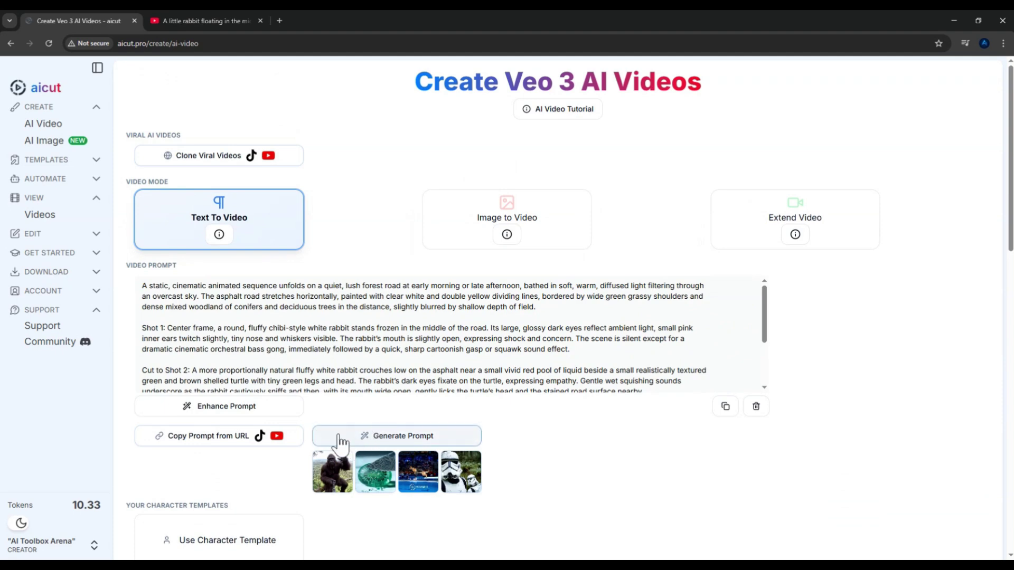
Step: Generate a fresh Bigfoot Vlog prompt and start the 16:9 Veo 3 Fast video for 2 tokens
{"action": "left_click", "coordinate": [338, 435]}
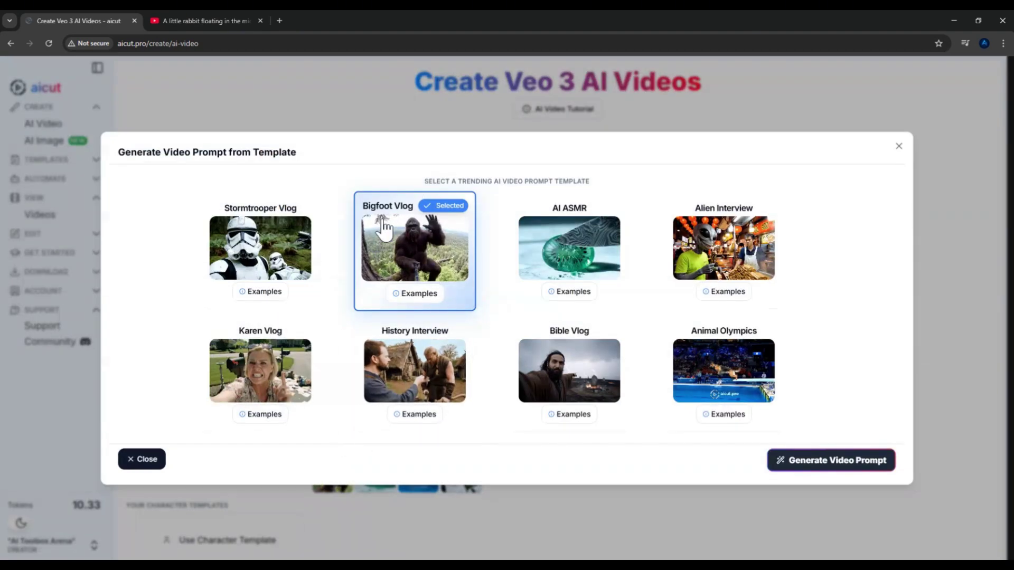
{"action": "left_click", "coordinate": [809, 470]}
{"action": "scroll", "coordinate": [636, 448], "scroll_direction": "down", "scroll_amount": 2}
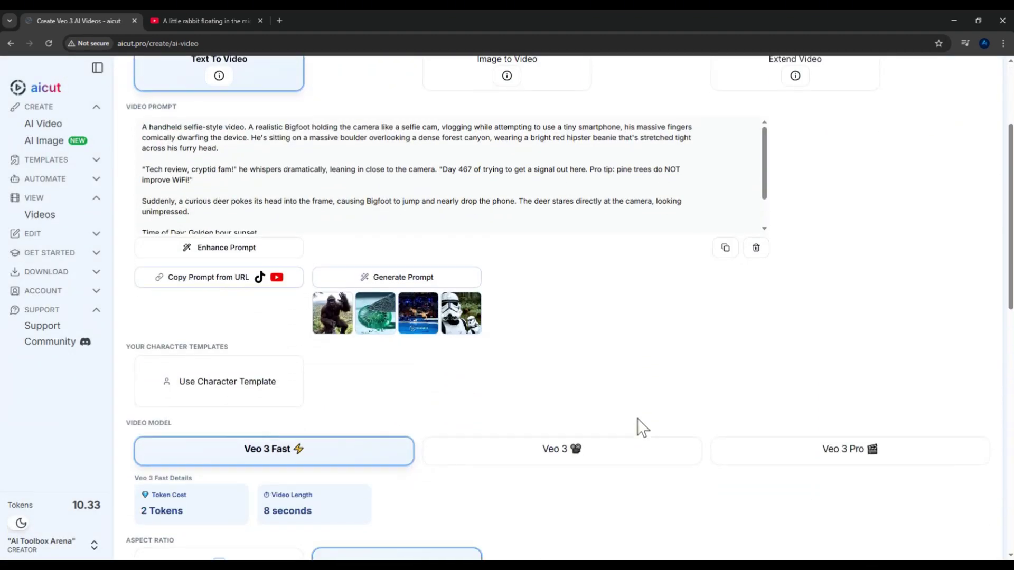
{"action": "scroll", "coordinate": [635, 417], "scroll_direction": "down", "scroll_amount": 3}
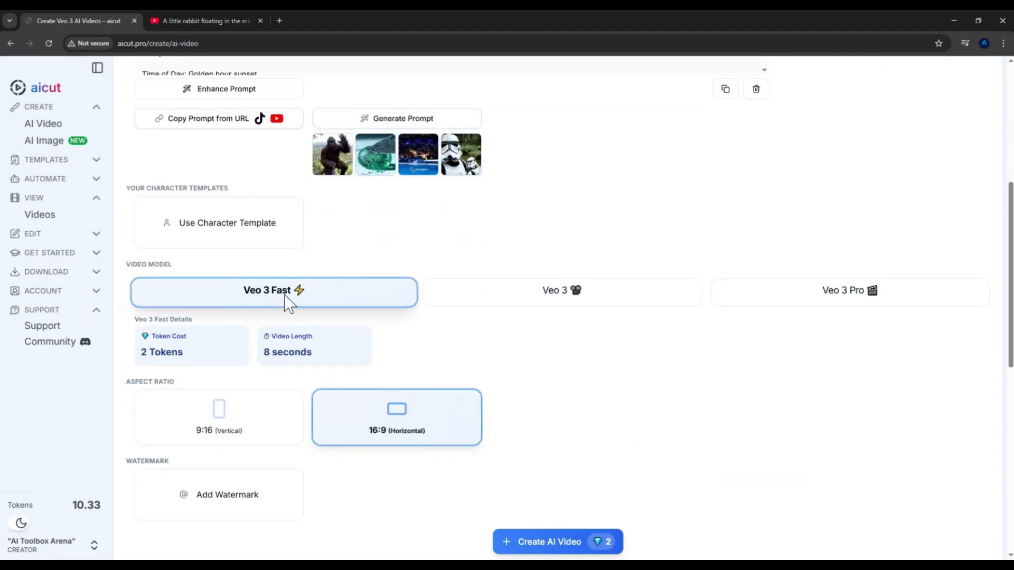
{"action": "scroll", "coordinate": [528, 349], "scroll_direction": "down", "scroll_amount": 1}
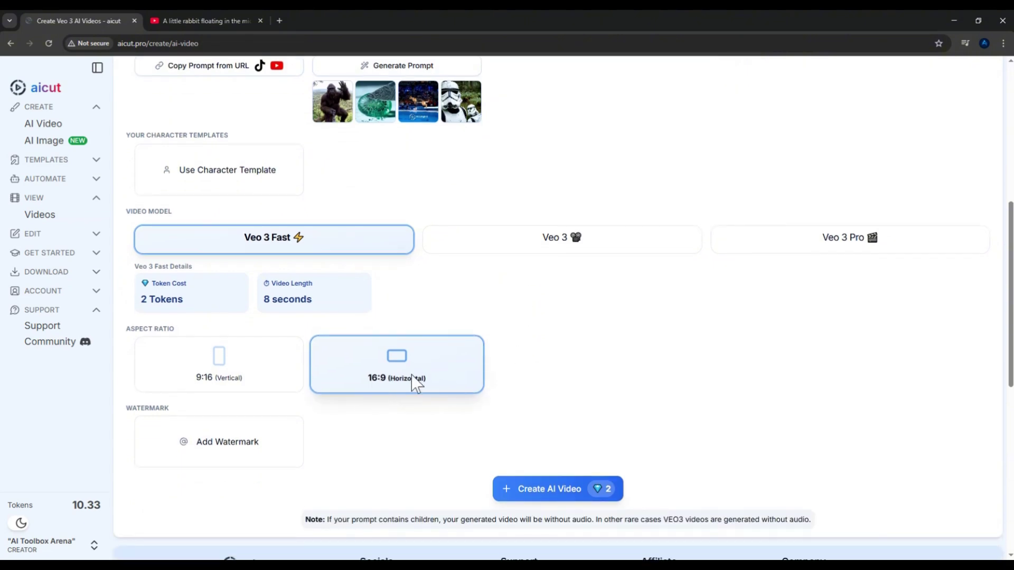
{"action": "scroll", "coordinate": [649, 398], "scroll_direction": "down", "scroll_amount": 2}
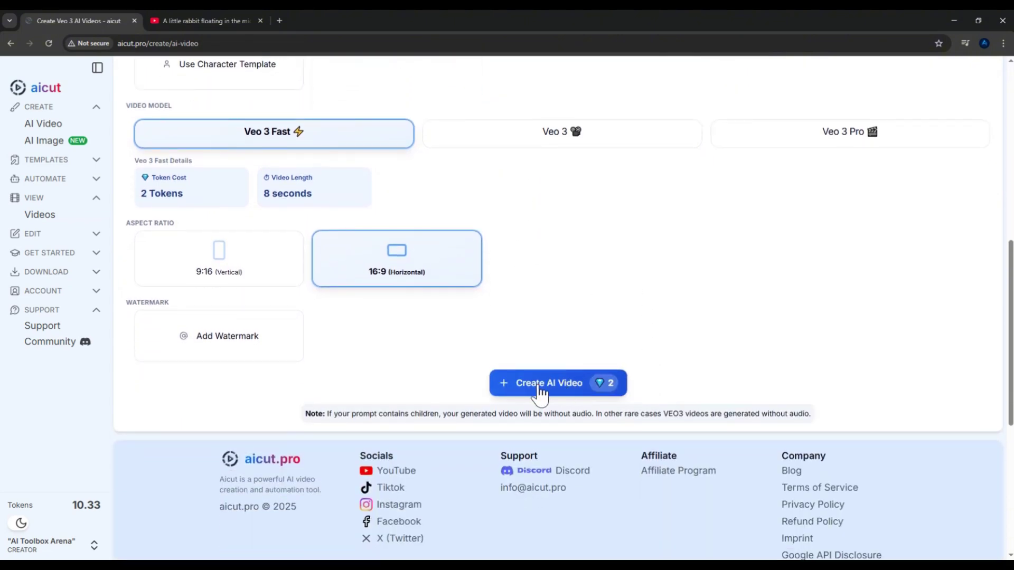
{"action": "left_click", "coordinate": [575, 388]}
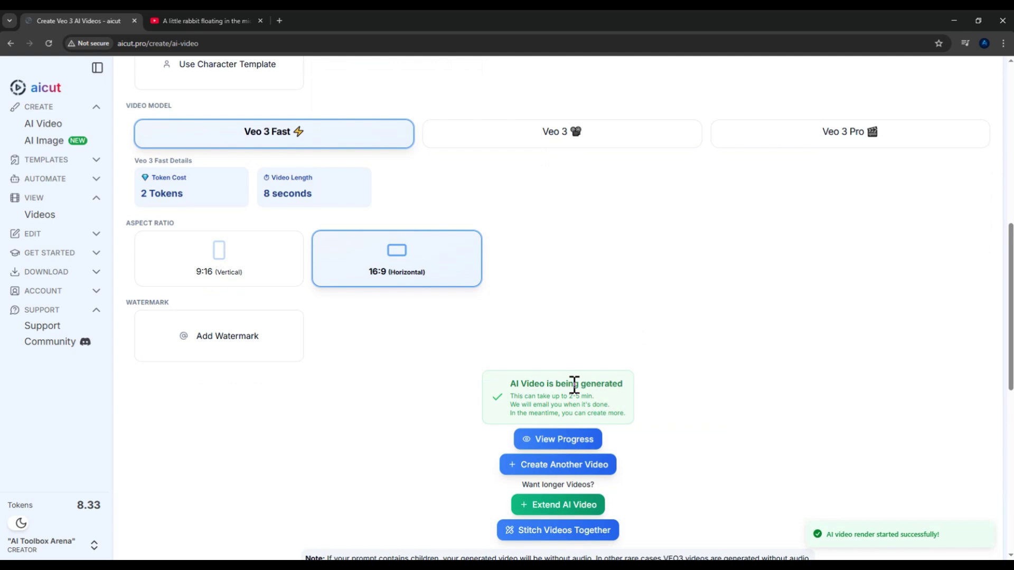
Step: Open the finished 8-second Bigfoot selfie video from the progress list and download it
{"action": "scroll", "coordinate": [575, 385], "scroll_direction": "down", "scroll_amount": 1}
{"action": "left_click", "coordinate": [550, 389]}
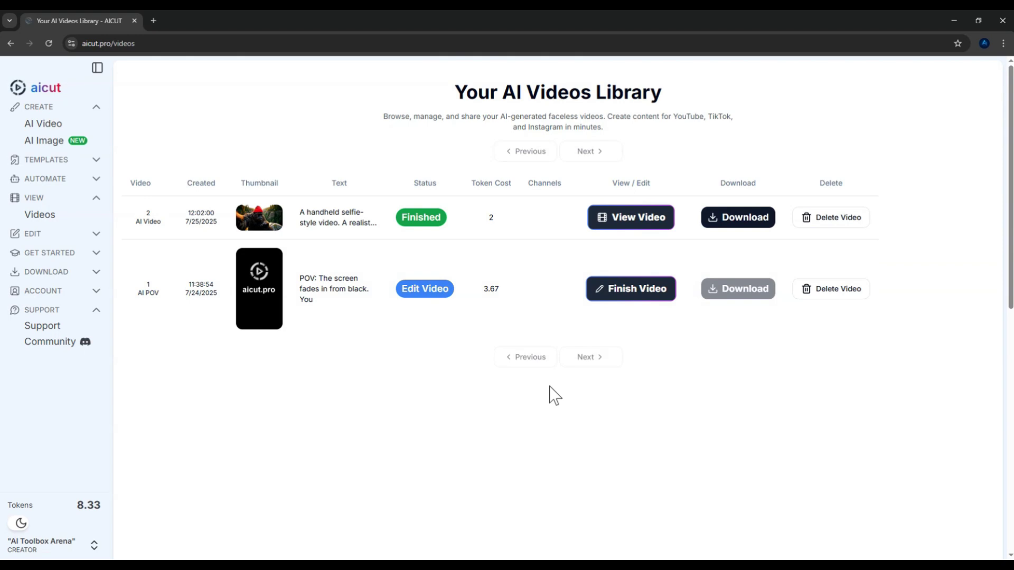
{"action": "left_click", "coordinate": [633, 221]}
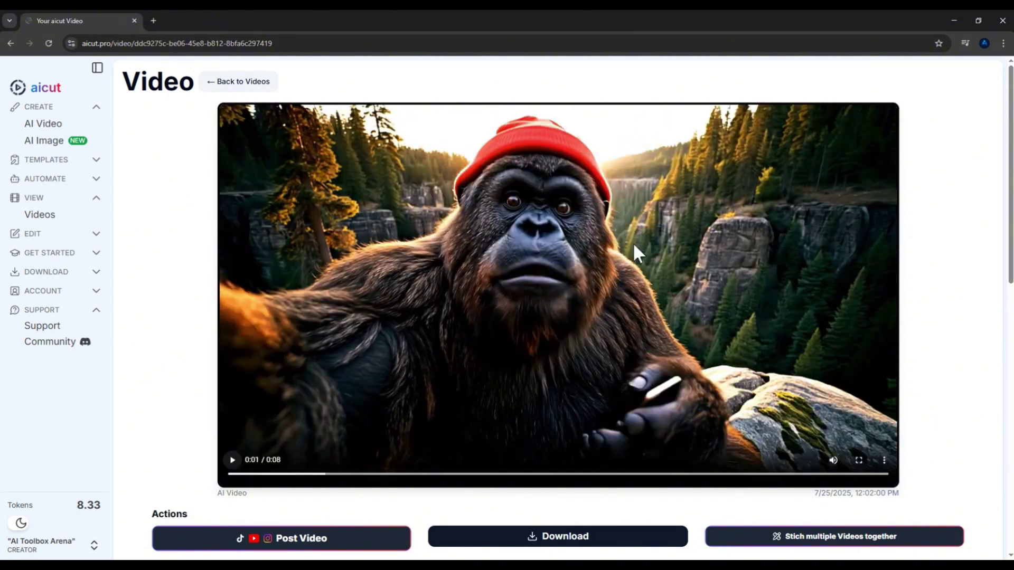
{"action": "scroll", "coordinate": [506, 348], "scroll_direction": "down", "scroll_amount": 1}
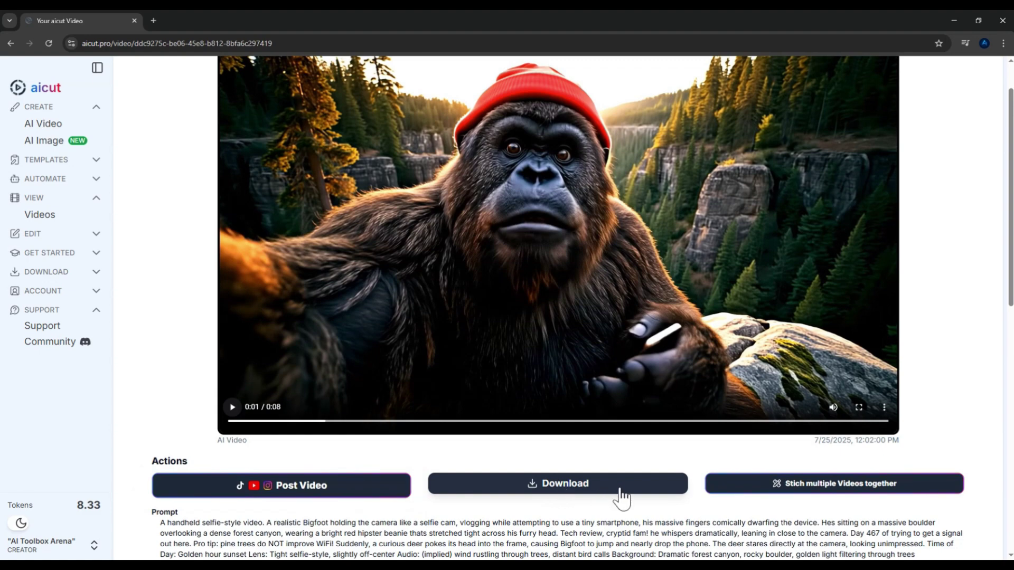
{"action": "left_click", "coordinate": [515, 490]}
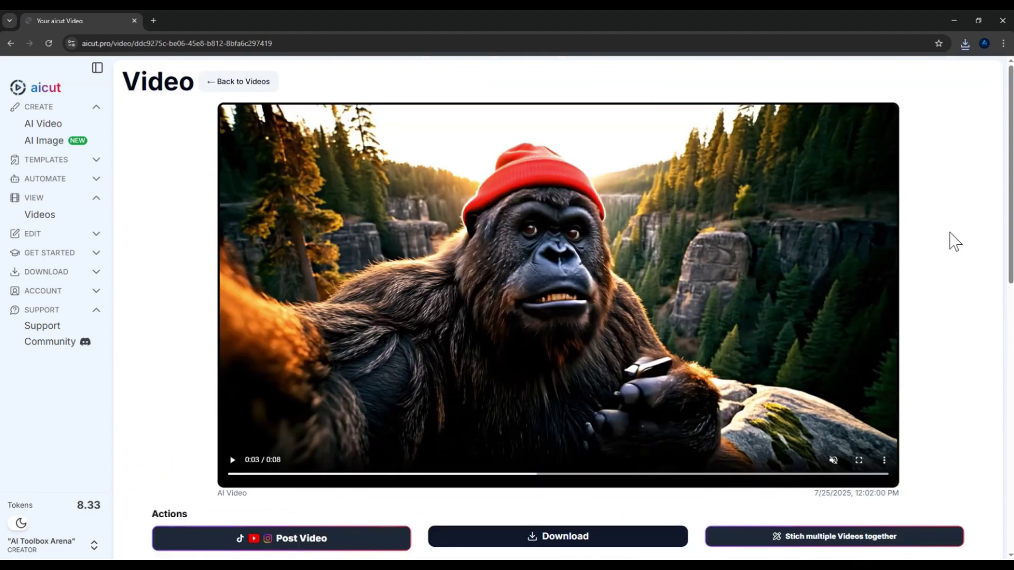
Step: Start an Extend Video job in AI Video using the Bigfoot selfie clip as input
{"action": "left_click", "coordinate": [51, 126]}
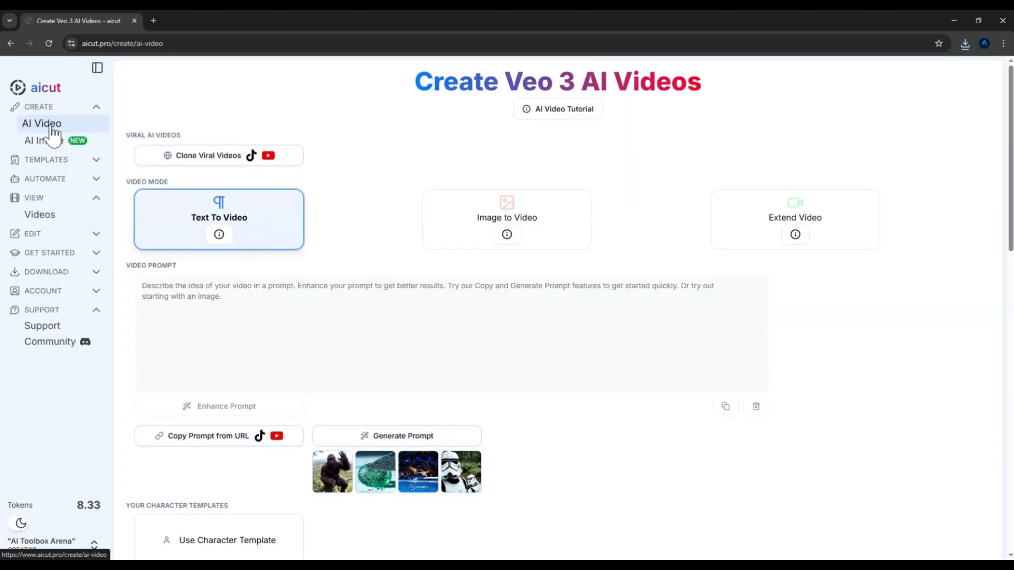
{"action": "left_click", "coordinate": [860, 240]}
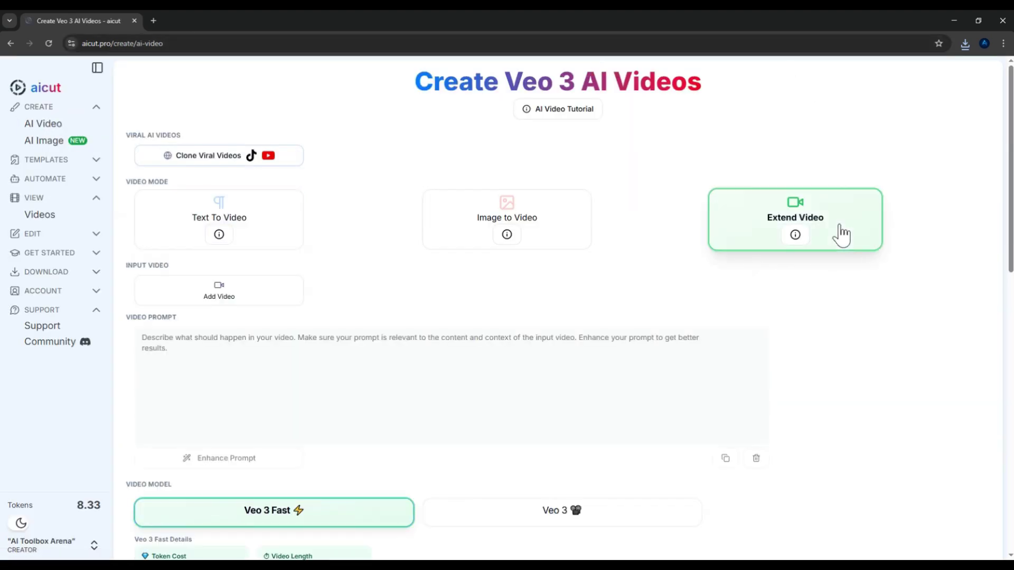
{"action": "left_click", "coordinate": [211, 291]}
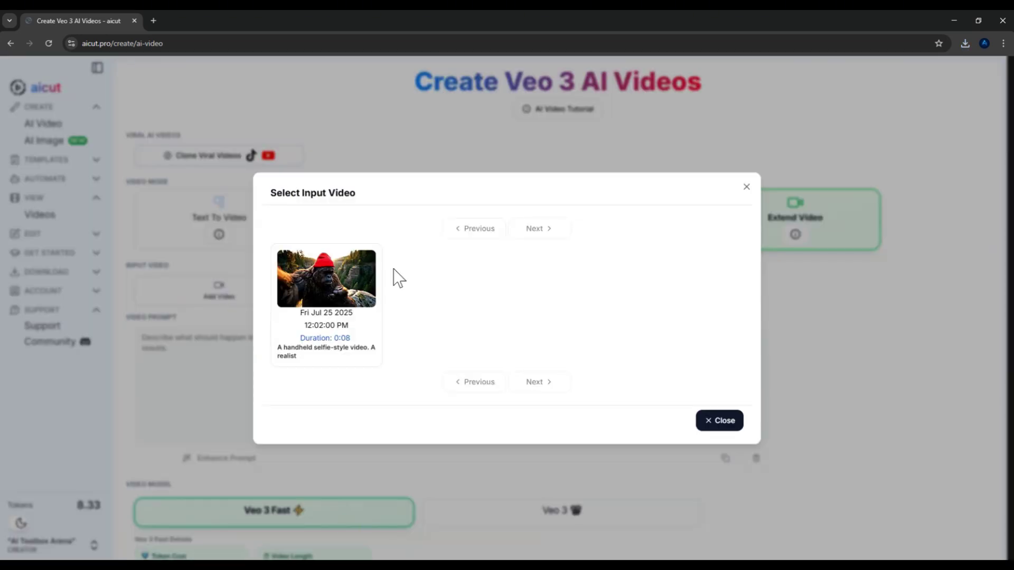
{"action": "left_click", "coordinate": [359, 294]}
Step: Write and enhance a prompt of Bigfoot climbing down the cliff, then start generating the extension
{"action": "left_click", "coordinate": [718, 421]}
{"action": "left_click", "coordinate": [262, 430]}
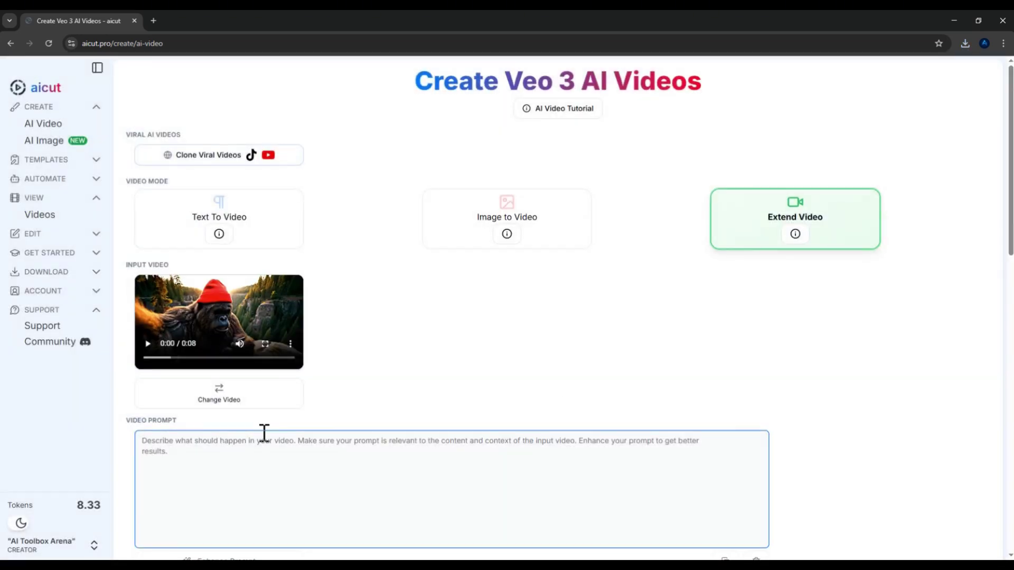
{"action": "type", "text": "vlog video, bigfoot holds selfie camera, puts phone in red hat he is wearing, then climbs down"}
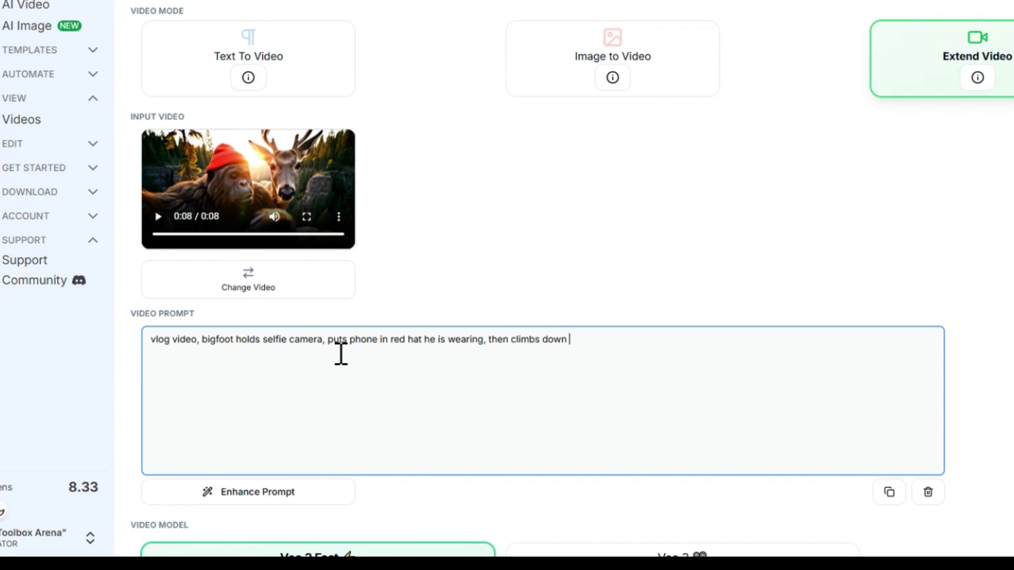
{"action": "type", "text": "cliff"}
{"action": "scroll", "coordinate": [423, 331], "scroll_direction": "down", "scroll_amount": 4}
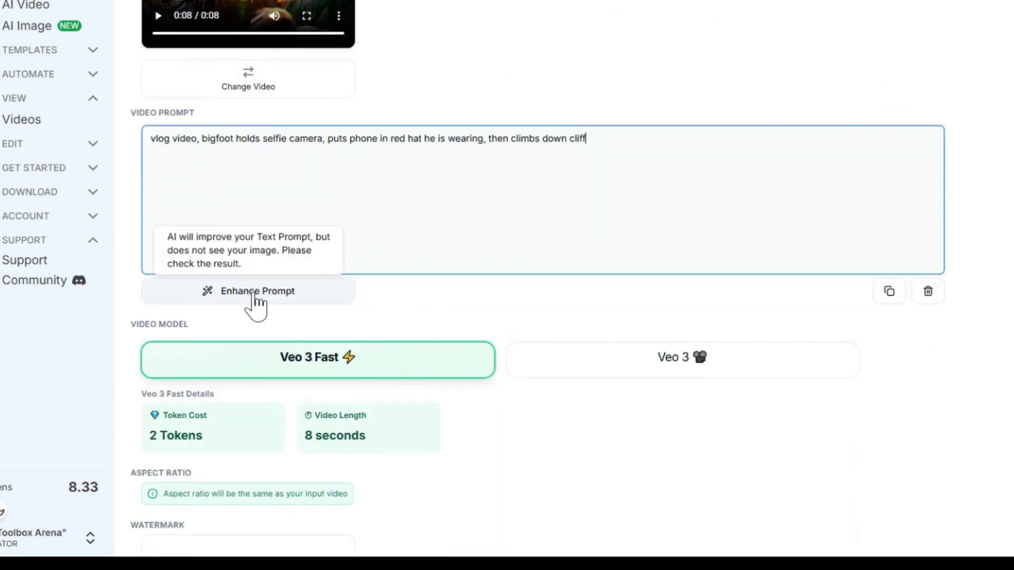
{"action": "left_click", "coordinate": [284, 295]}
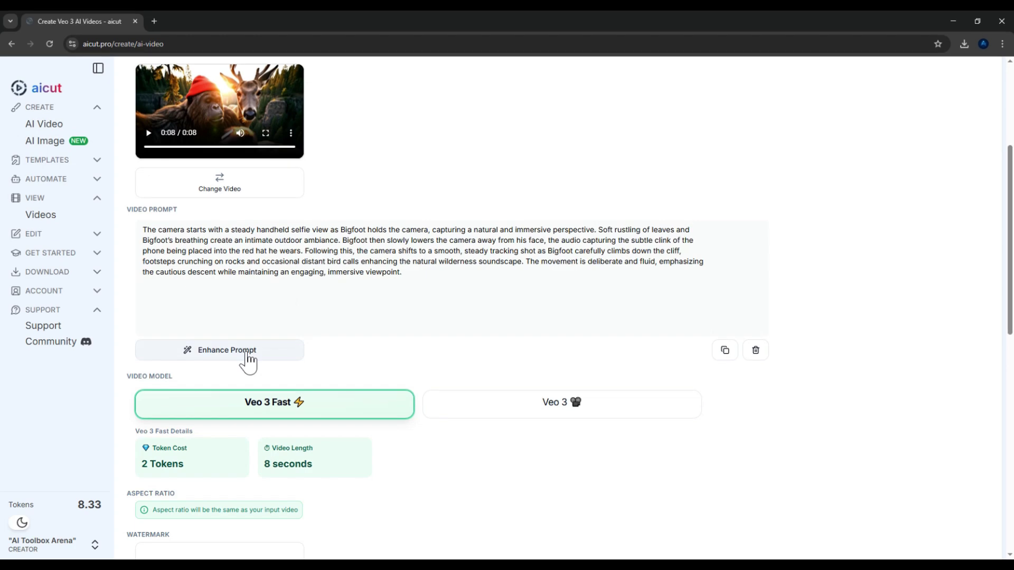
{"action": "scroll", "coordinate": [475, 364], "scroll_direction": "down", "scroll_amount": 2}
{"action": "scroll", "coordinate": [419, 355], "scroll_direction": "down", "scroll_amount": 2}
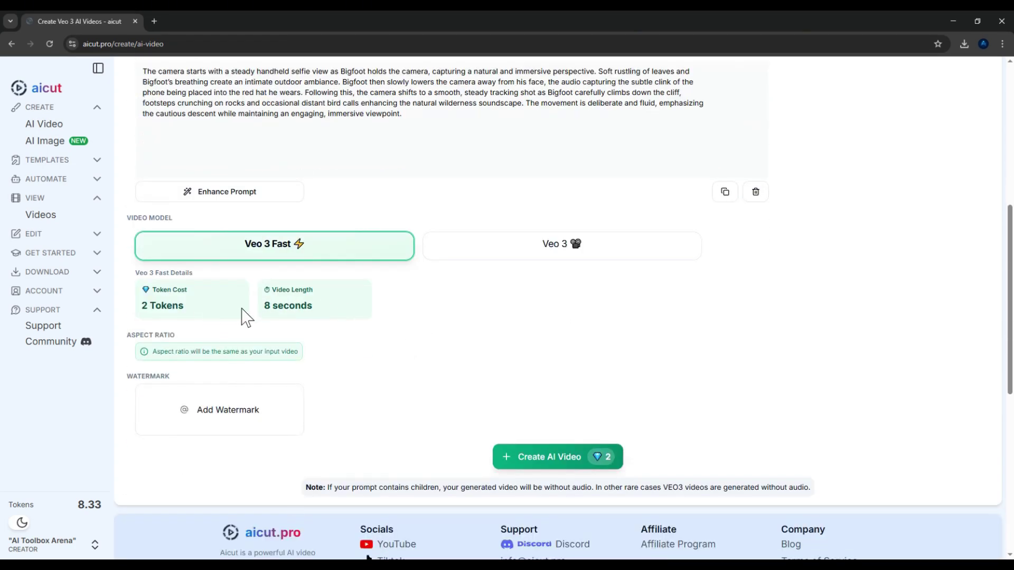
{"action": "left_click", "coordinate": [566, 462]}
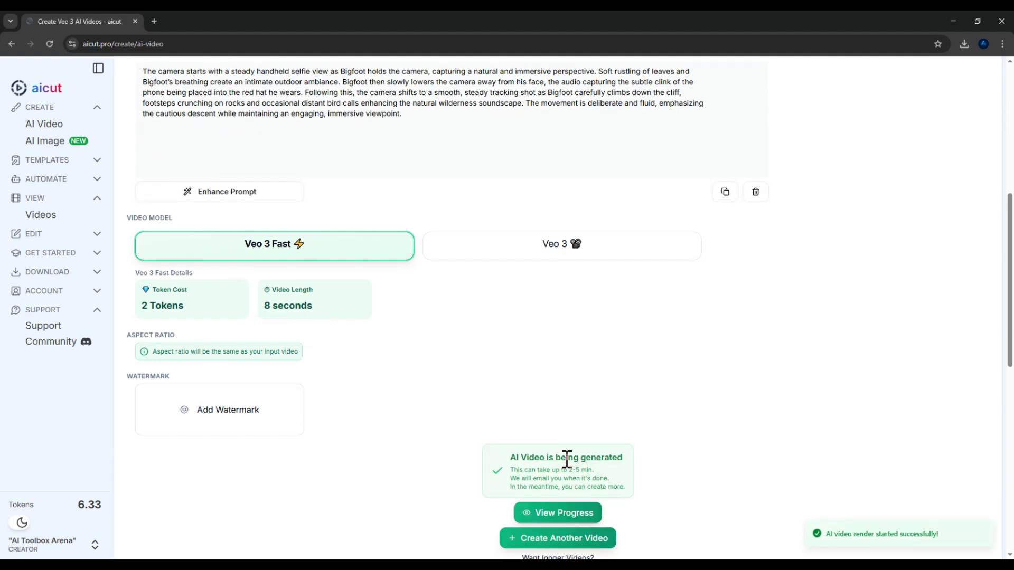
Step: Open the finished 15-second Bigfoot extension from View Progress and play it through with sound
{"action": "scroll", "coordinate": [566, 460], "scroll_direction": "down", "scroll_amount": 1}
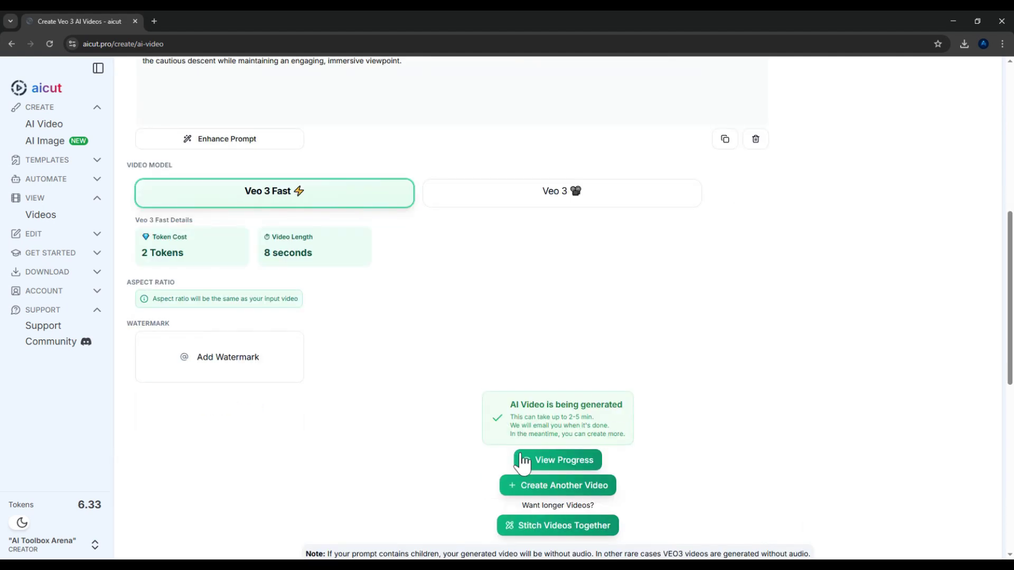
{"action": "left_click", "coordinate": [575, 461]}
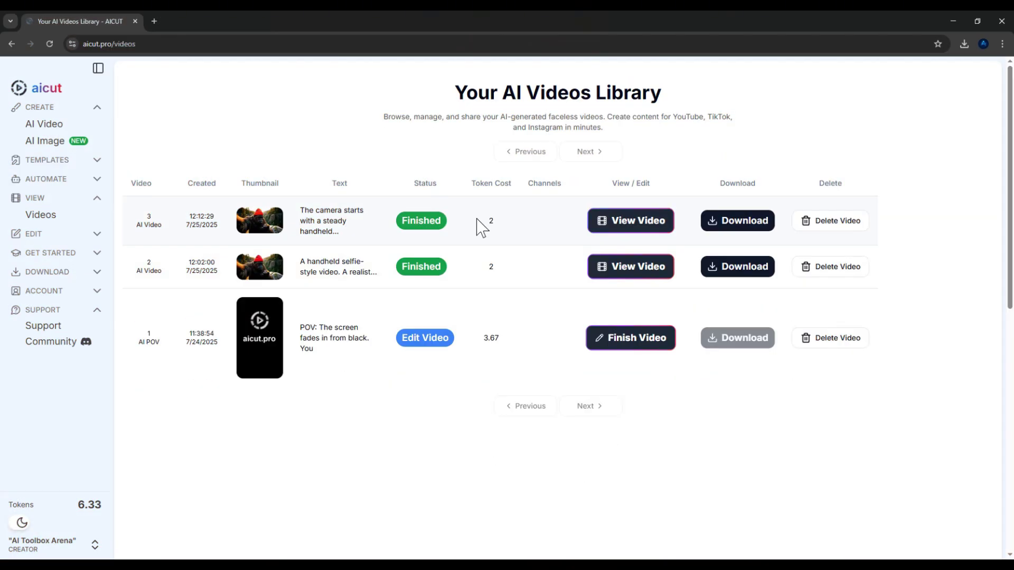
{"action": "left_click", "coordinate": [646, 222]}
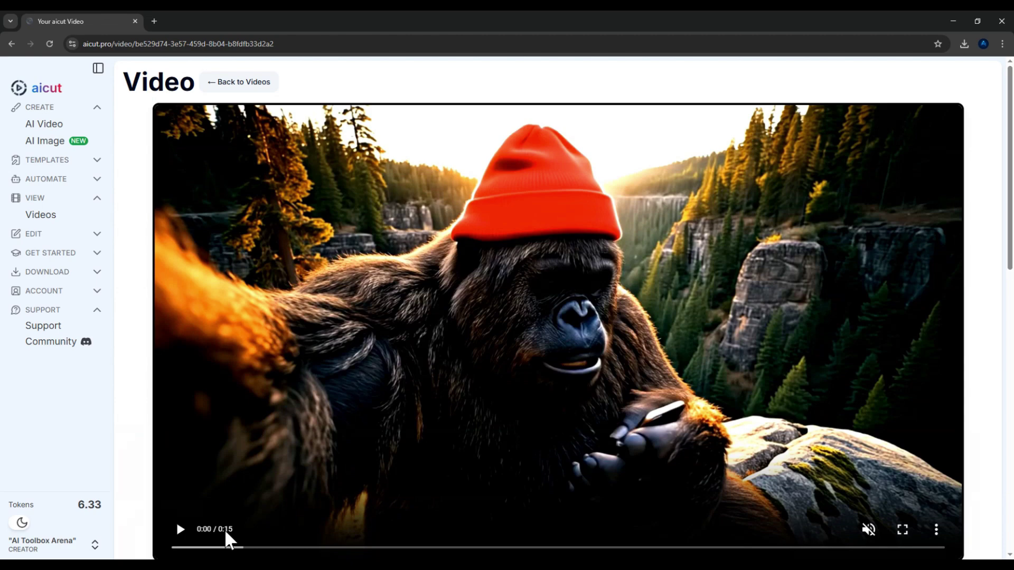
{"action": "left_click", "coordinate": [868, 529]}
{"action": "left_click", "coordinate": [189, 534]}
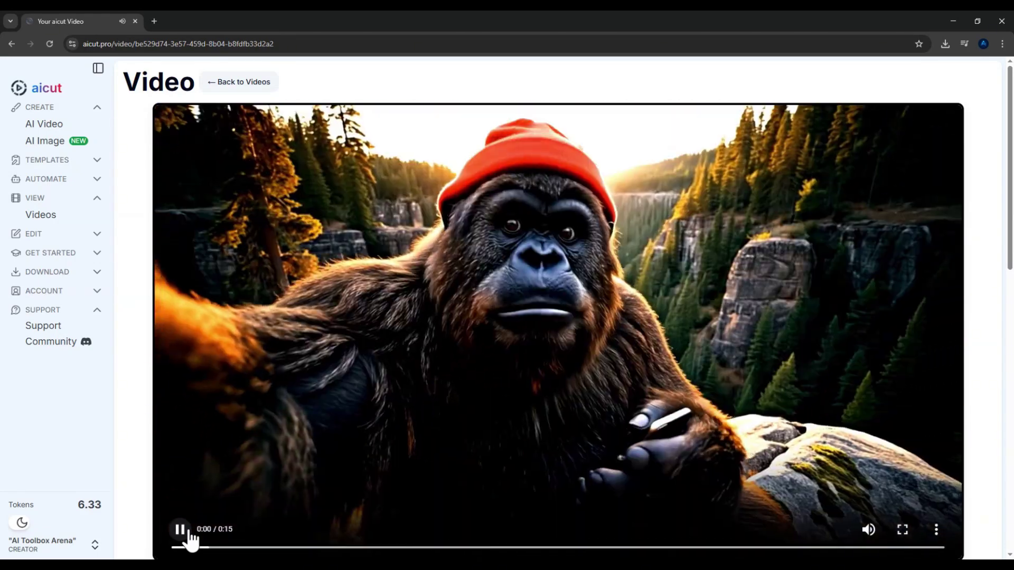
{"action": "left_click", "coordinate": [181, 529]}
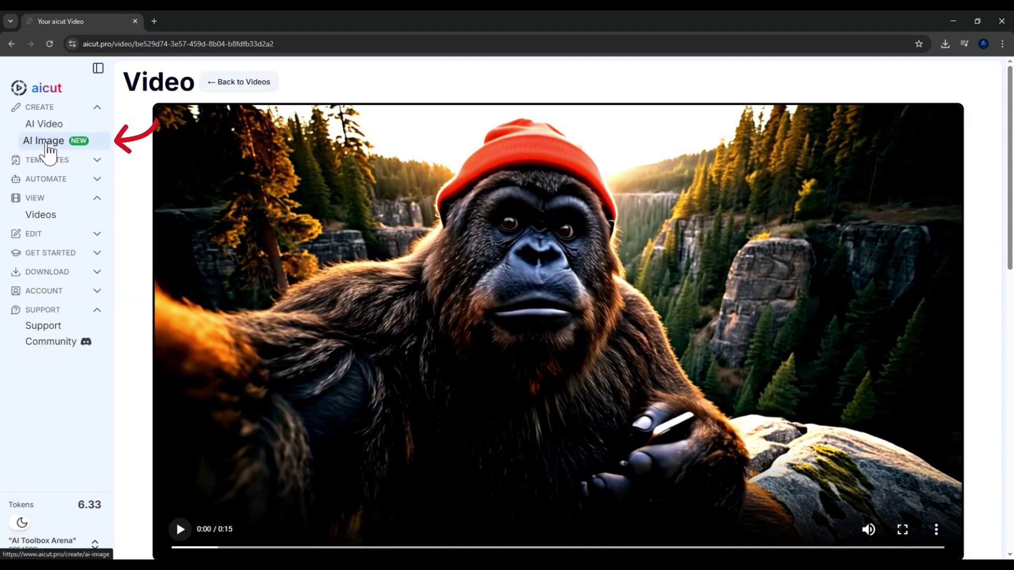
Step: In AI Image, enter the blue ice dragon prompt and enhance it into a detailed description
{"action": "left_click", "coordinate": [52, 143]}
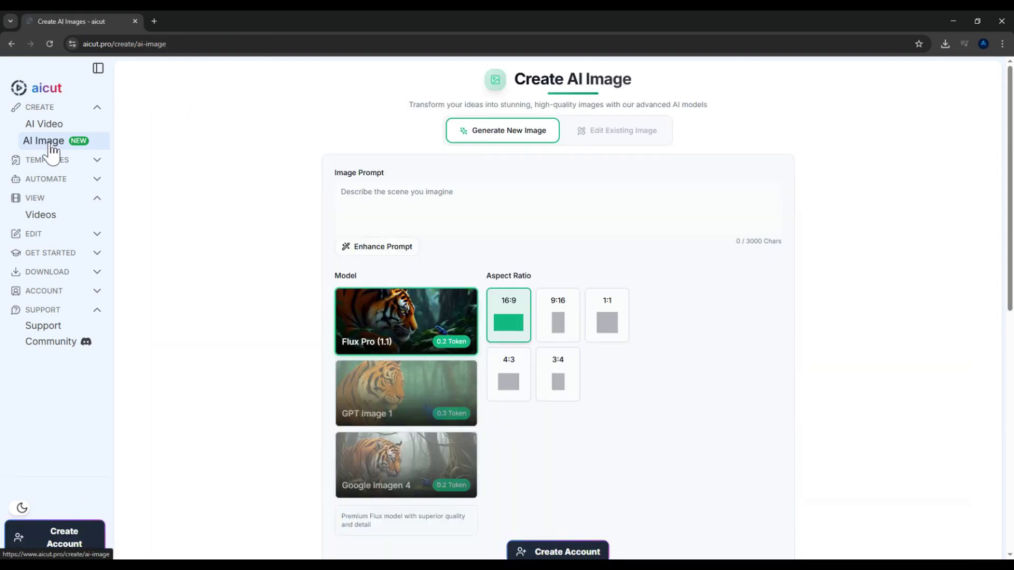
{"action": "scroll", "coordinate": [447, 250], "scroll_direction": "down", "scroll_amount": 3}
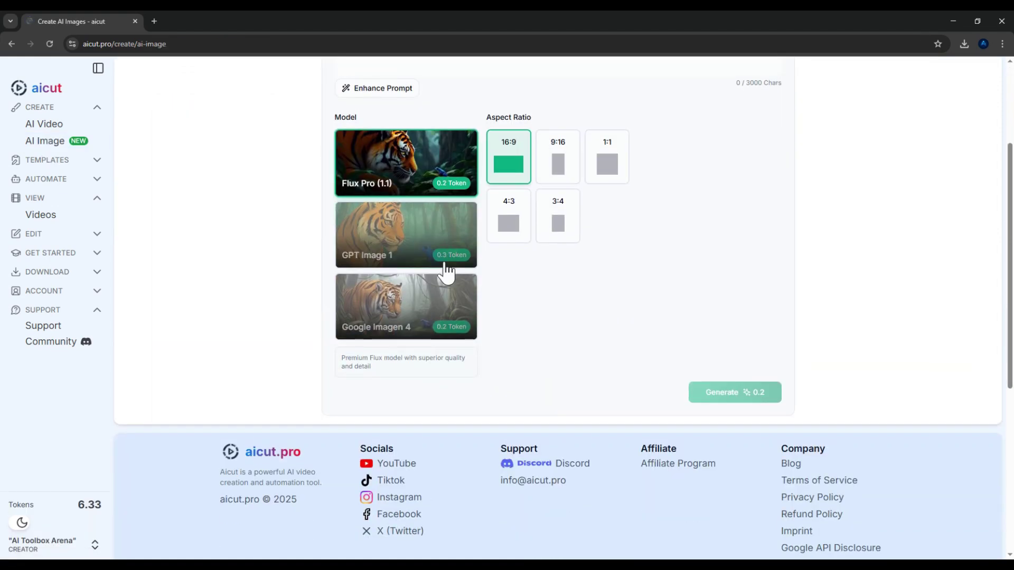
{"action": "scroll", "coordinate": [448, 264], "scroll_direction": "up", "scroll_amount": 3}
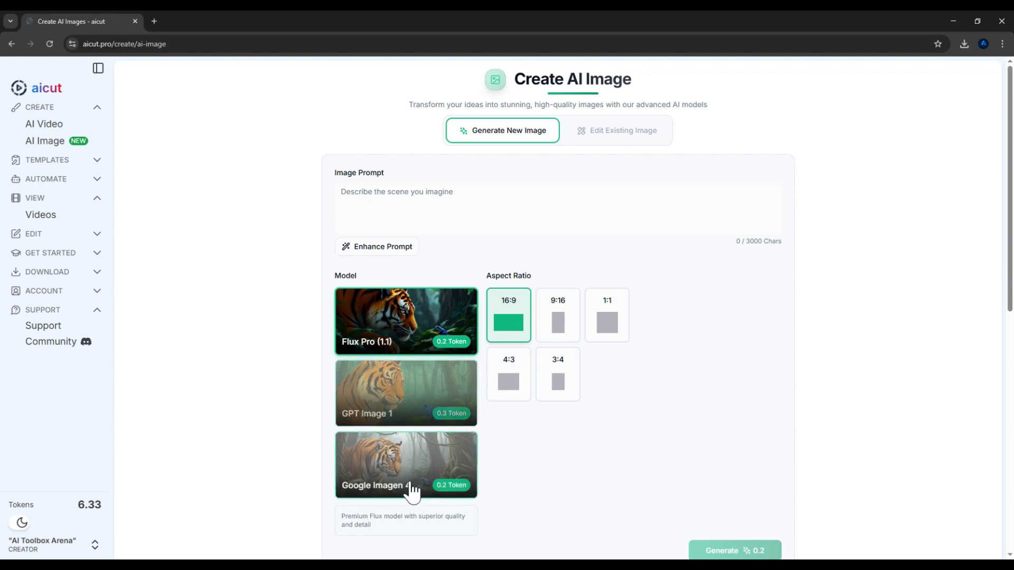
{"action": "left_click", "coordinate": [353, 201]}
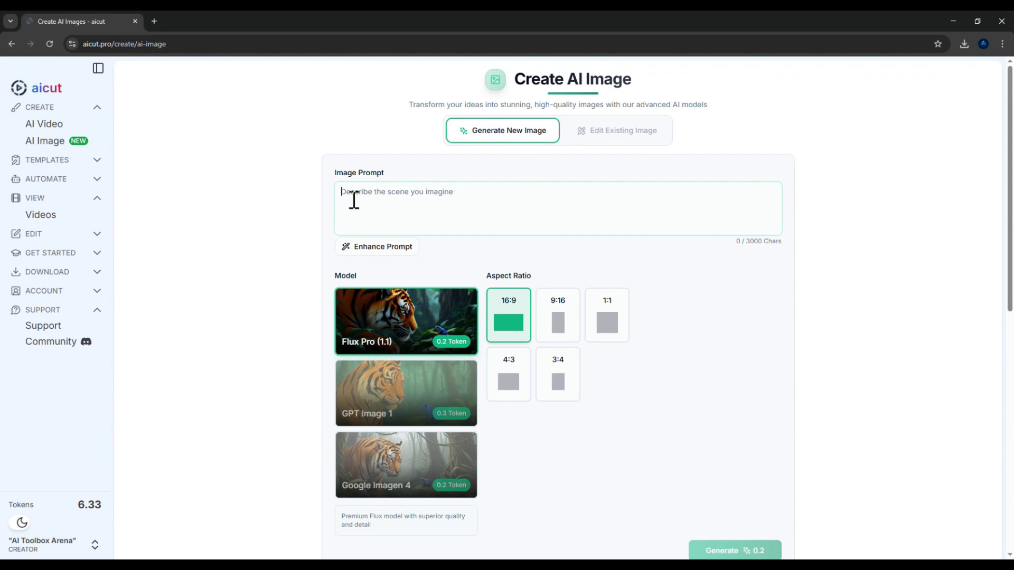
{"action": "type", "text": "a"}
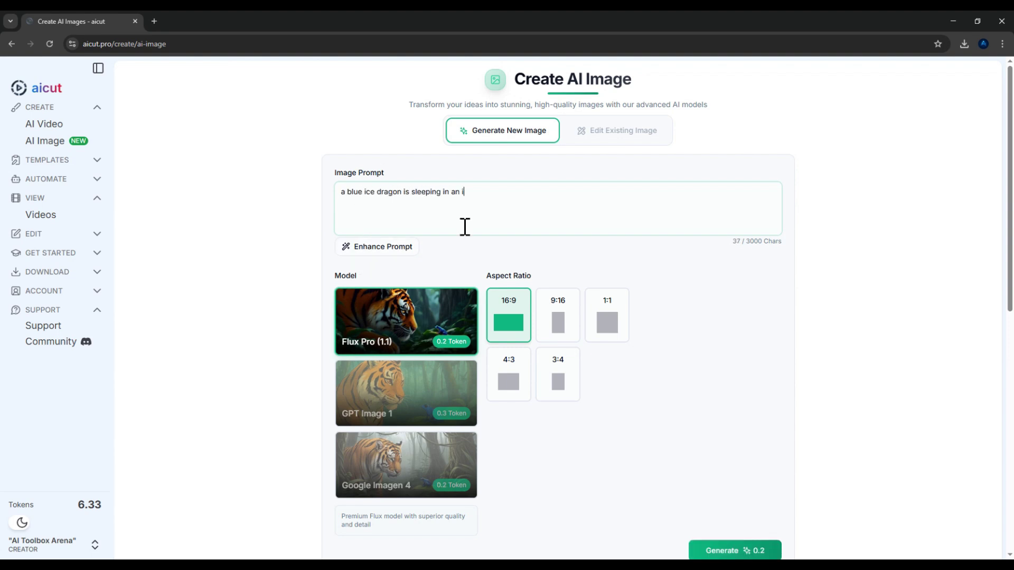
{"action": "left_click", "coordinate": [387, 254]}
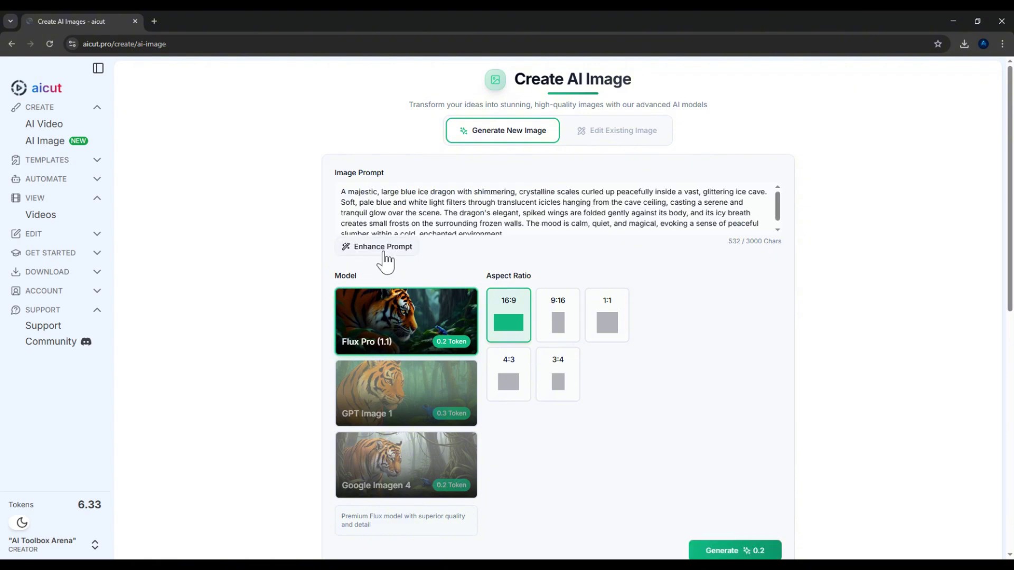
Step: Generate the 16:9 dragon image with the Google Imagen 4 model
{"action": "left_click", "coordinate": [406, 464]}
{"action": "scroll", "coordinate": [406, 465], "scroll_direction": "down", "scroll_amount": 1}
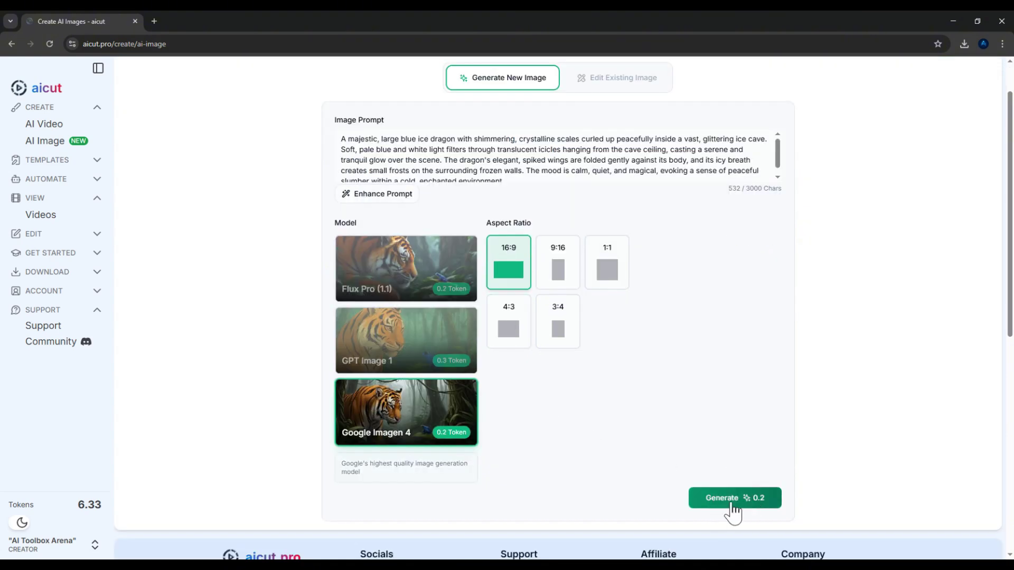
{"action": "left_click", "coordinate": [728, 508]}
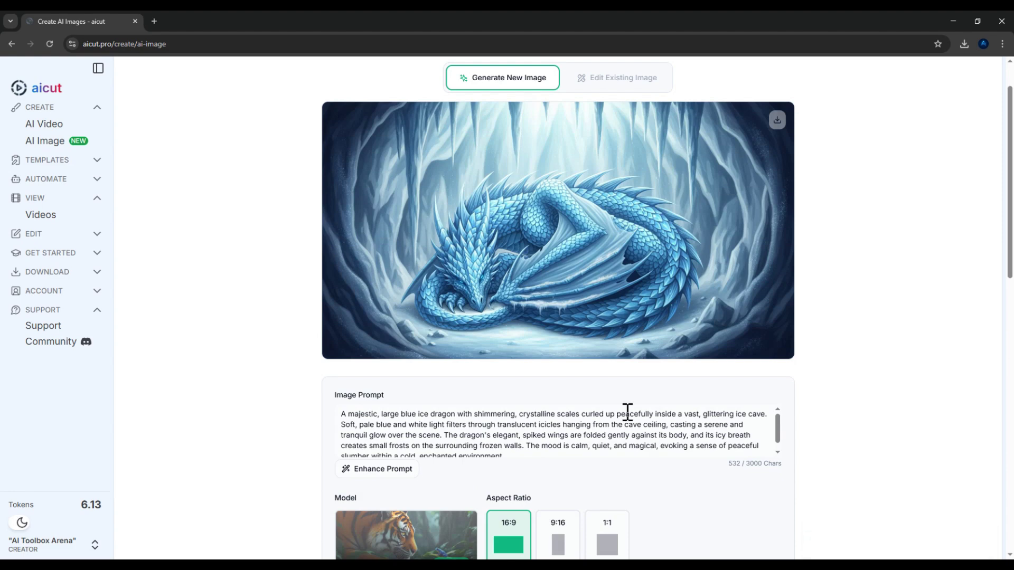
{"action": "scroll", "coordinate": [768, 399], "scroll_direction": "up", "scroll_amount": 1}
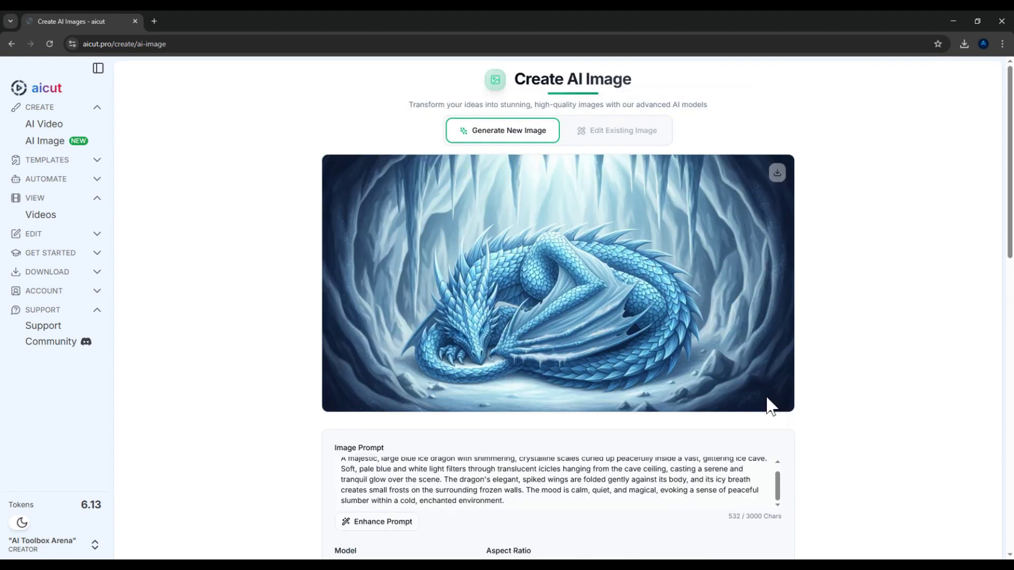
Step: Go back to the aicut home page via the logo to show the niche templates
{"action": "left_click", "coordinate": [32, 90]}
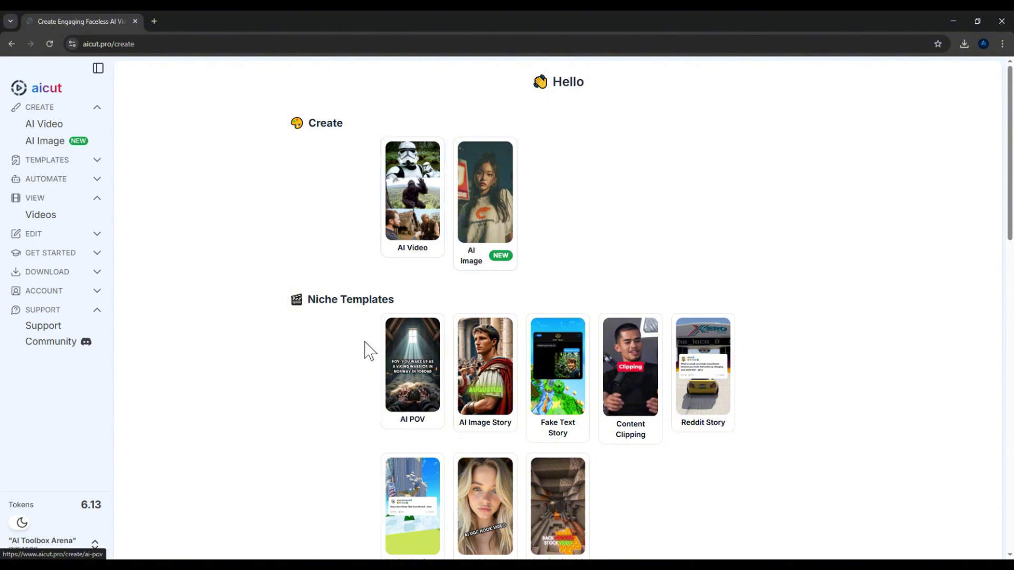
{"action": "scroll", "coordinate": [359, 346], "scroll_direction": "down", "scroll_amount": 1}
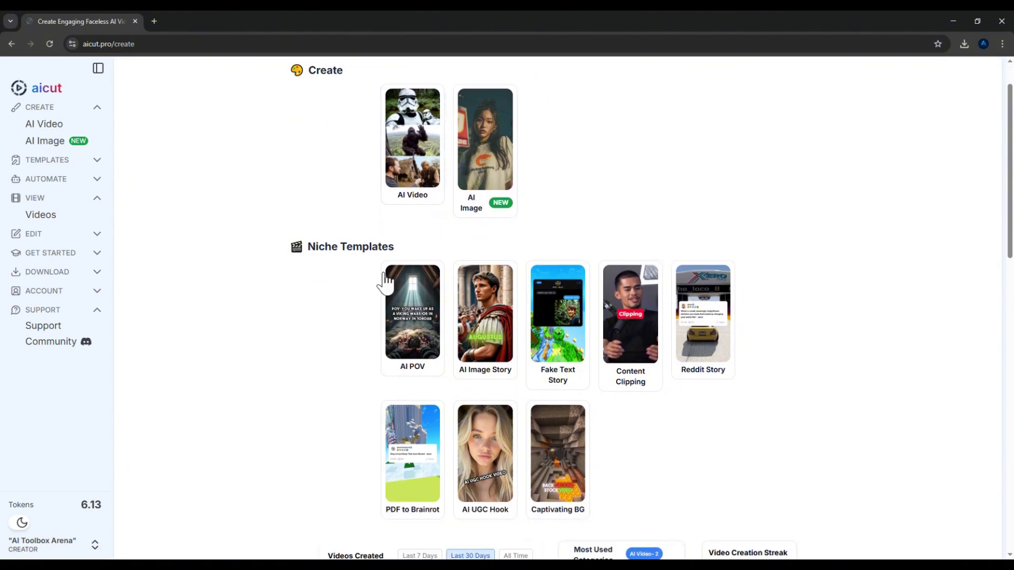